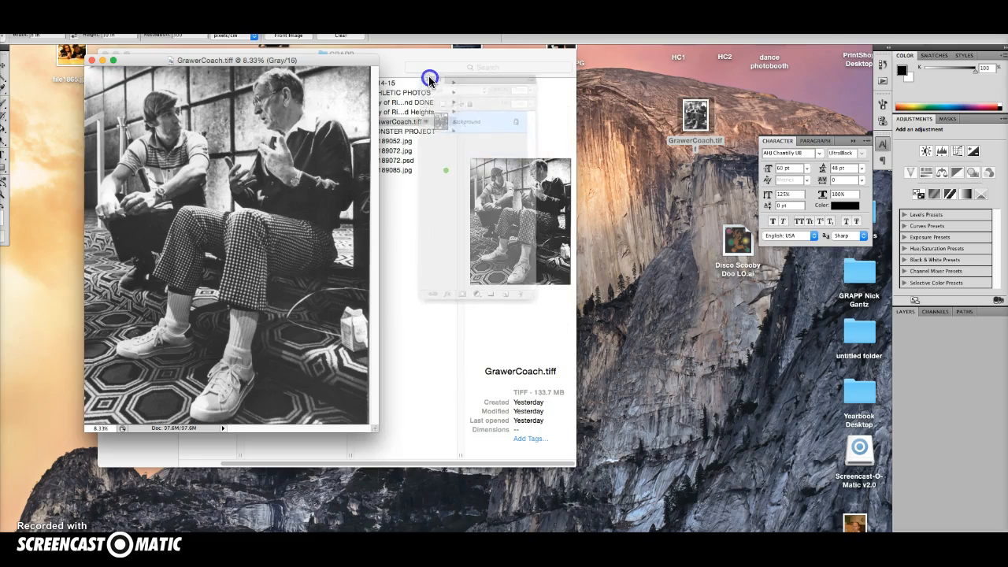
# - Duplicate the Background layer as "original" and hide the Background layer
pyautogui.moveTo(545, 197); pyautogui.dragTo(608, 428)
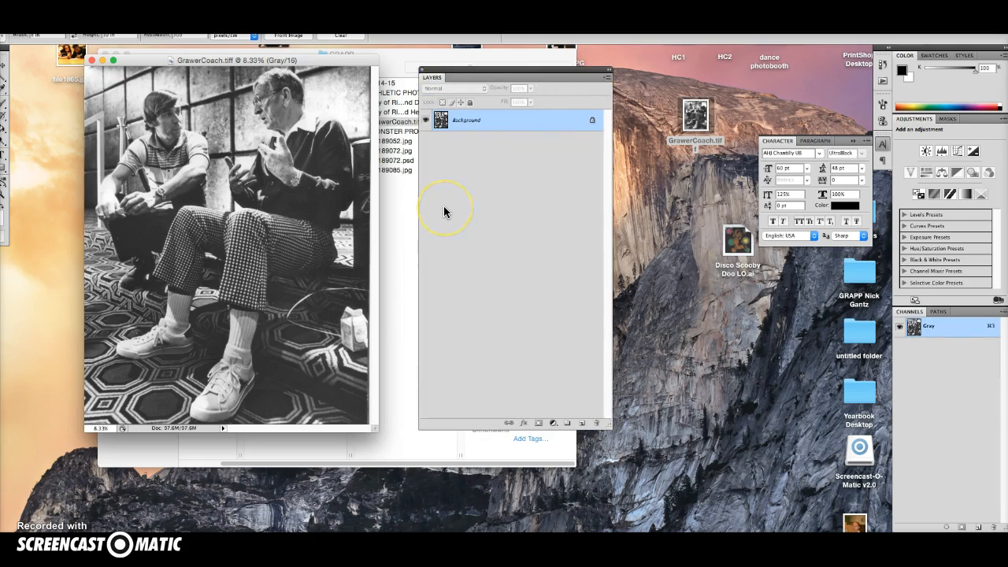
pyautogui.press('super+j')
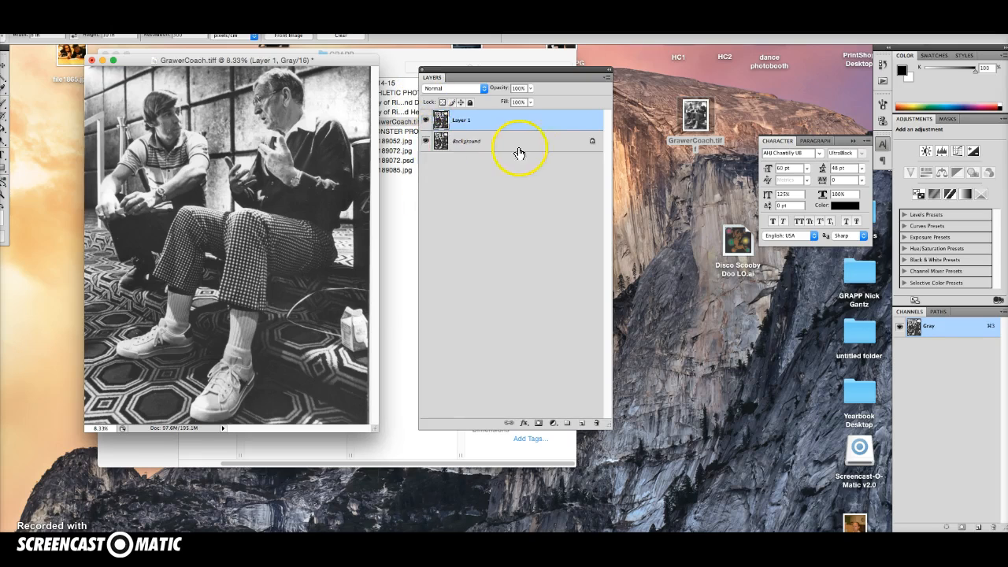
pyautogui.click(425, 140)
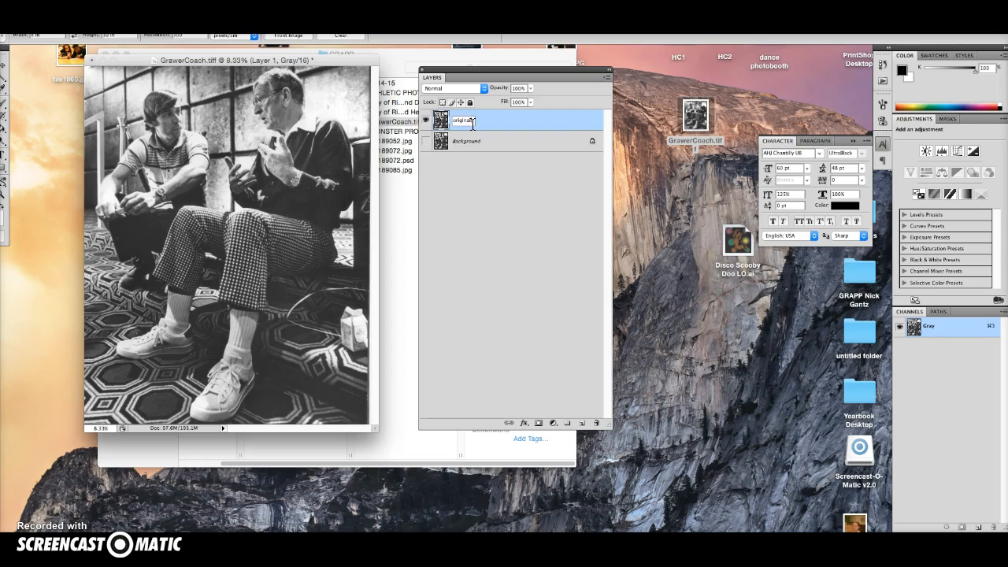
pyautogui.write('original')
pyautogui.click(482, 186)
pyautogui.click(490, 118)
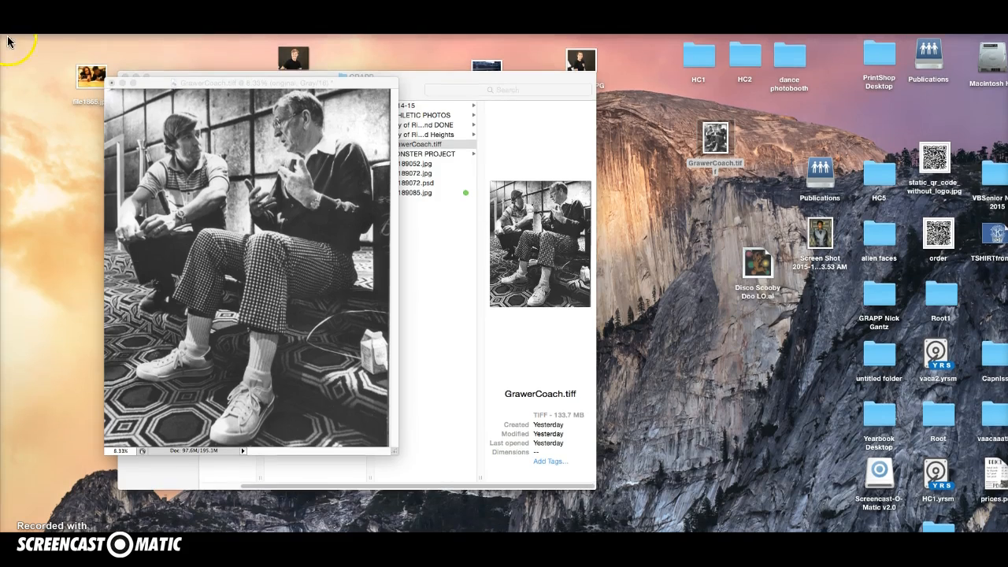
# - Move the Tools panel beside the photo and detach the Adjustments panel, placing it next to the Layers panel
pyautogui.click(270, 179)
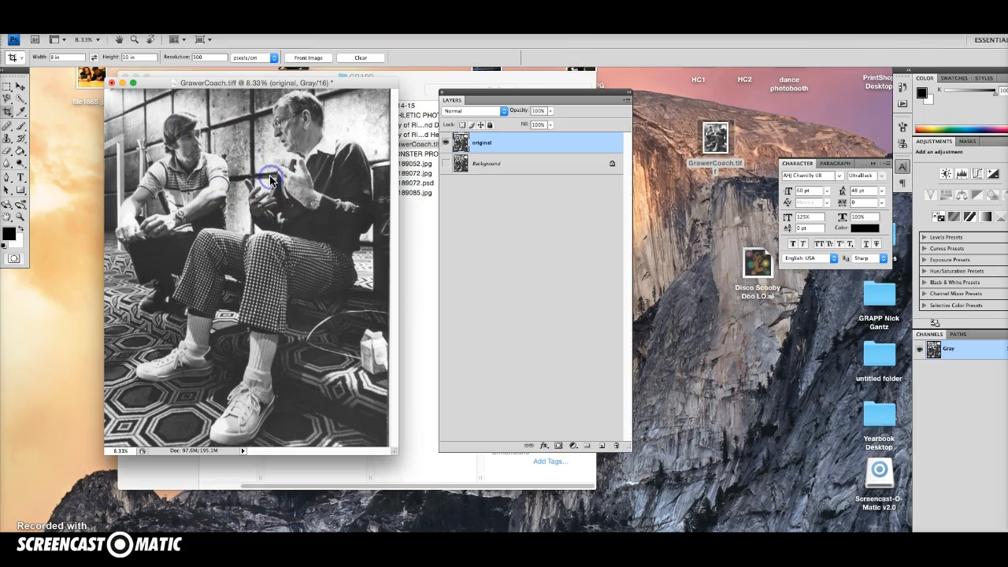
pyautogui.moveTo(11, 76); pyautogui.dragTo(73, 93)
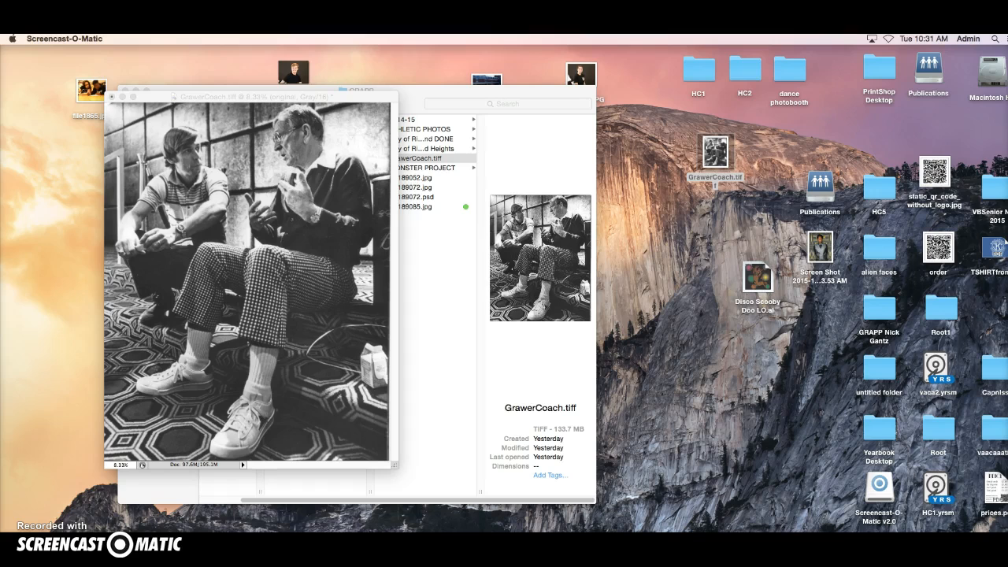
pyautogui.click(146, 158)
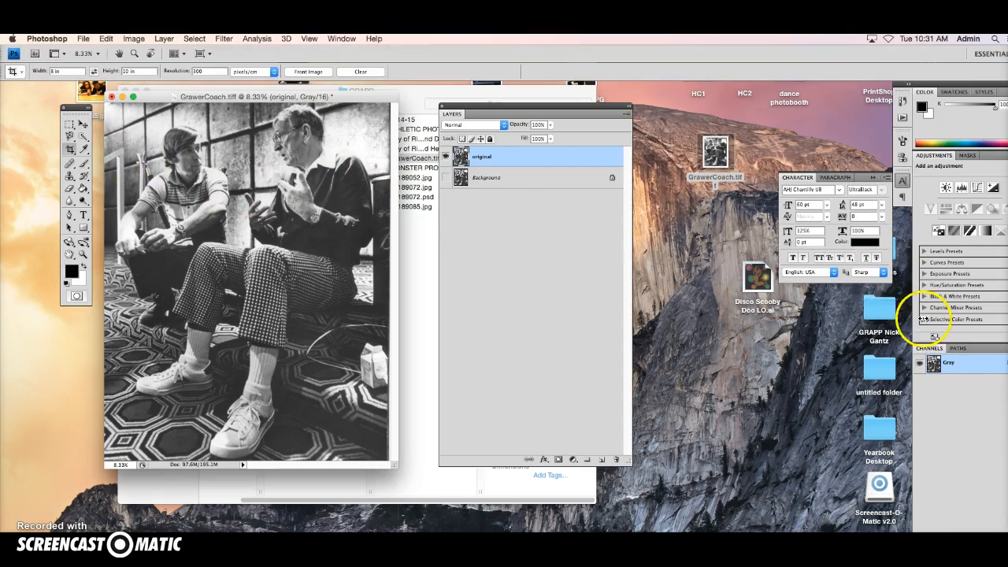
pyautogui.moveTo(937, 155); pyautogui.dragTo(657, 122)
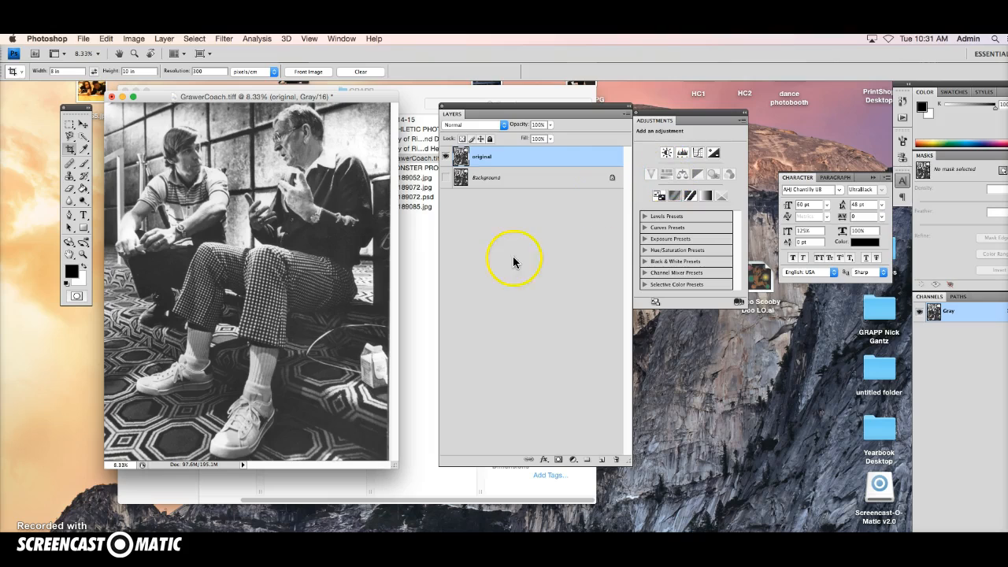
# - Convert the image from Grayscale to RGB Color mode without merging the layers
pyautogui.click(134, 39)
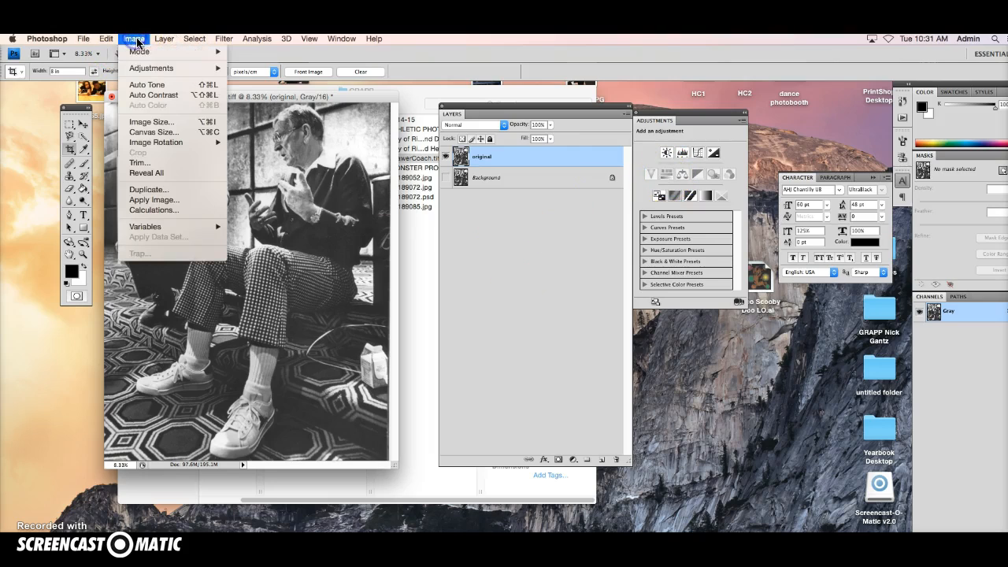
pyautogui.moveTo(139, 53)
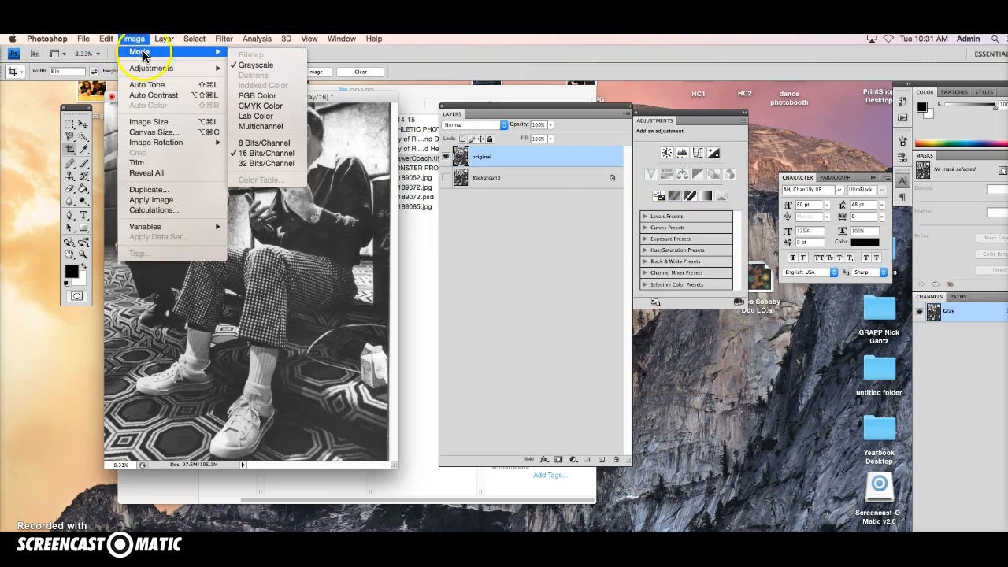
pyautogui.click(251, 97)
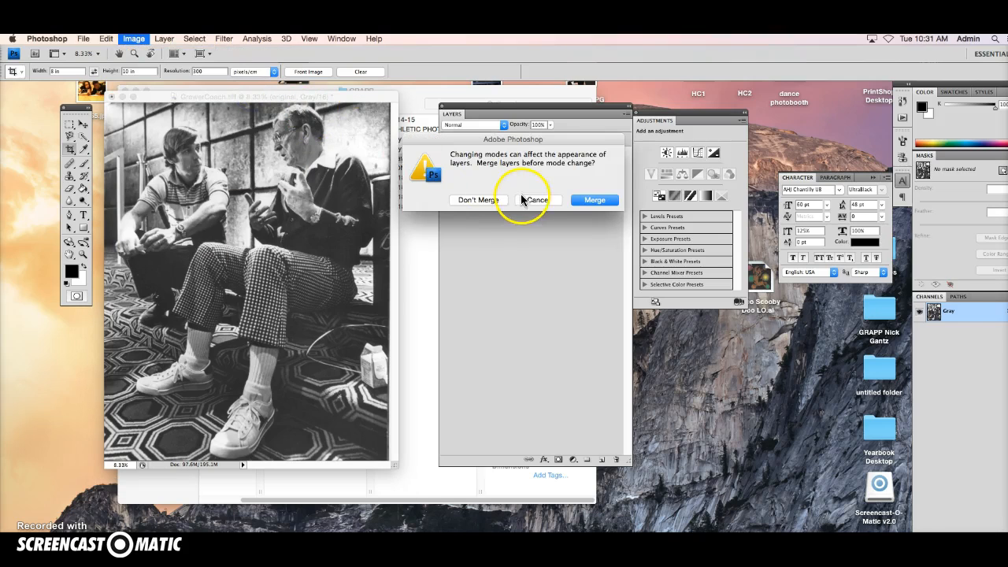
pyautogui.click(478, 200)
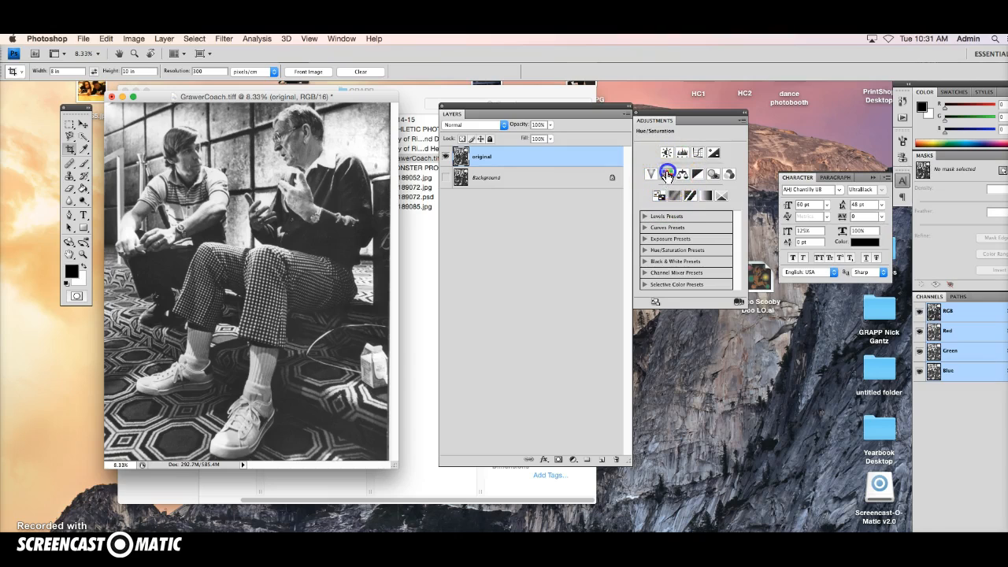
# - Add a Hue/Saturation adjustment layer with Colorize enabled, Hue 41 and Saturation 35
pyautogui.click(667, 174)
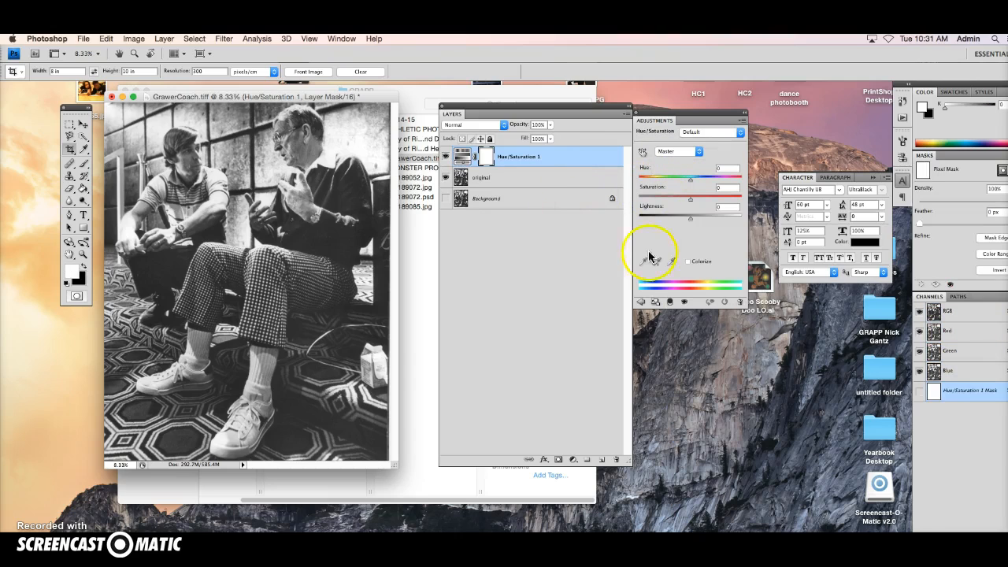
pyautogui.click(687, 262)
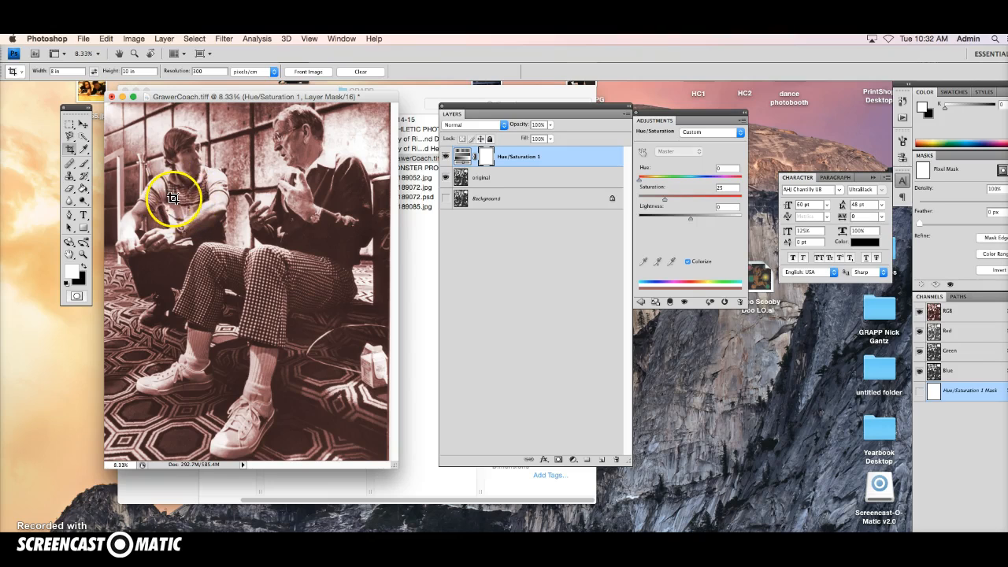
pyautogui.moveTo(639, 182)
pyautogui.mouseDown()
pyautogui.moveTo(682, 182)
pyautogui.moveTo(640, 180)
pyautogui.moveTo(653, 180)
pyautogui.mouseUp()
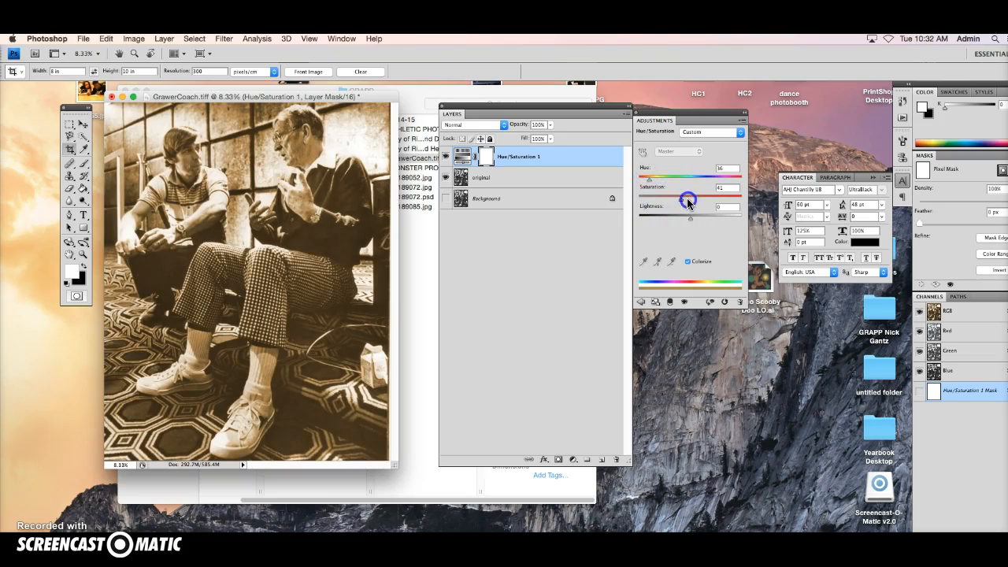
pyautogui.moveTo(674, 197); pyautogui.dragTo(674, 197)
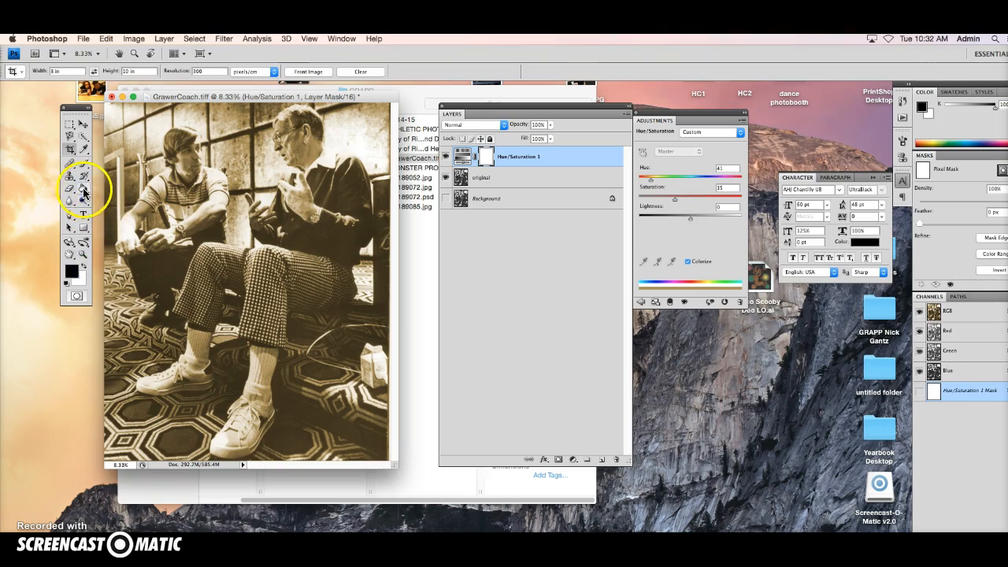
# - Fill the Hue/Saturation layer's mask with black using the Paint Bucket and rename the layer "GrawerShirt"
pyautogui.click(83, 189)
pyautogui.click(149, 189)
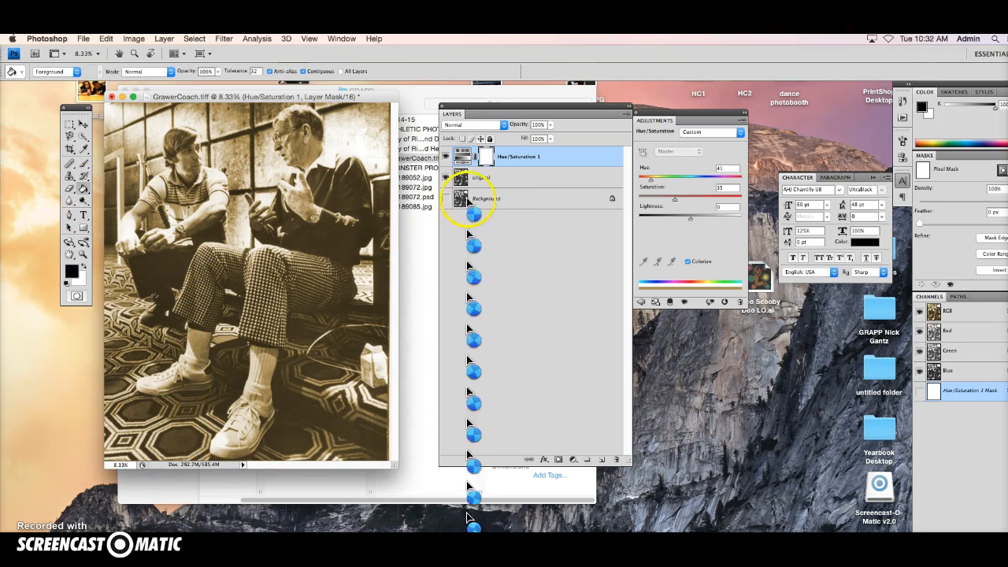
pyautogui.doubleClick(514, 161)
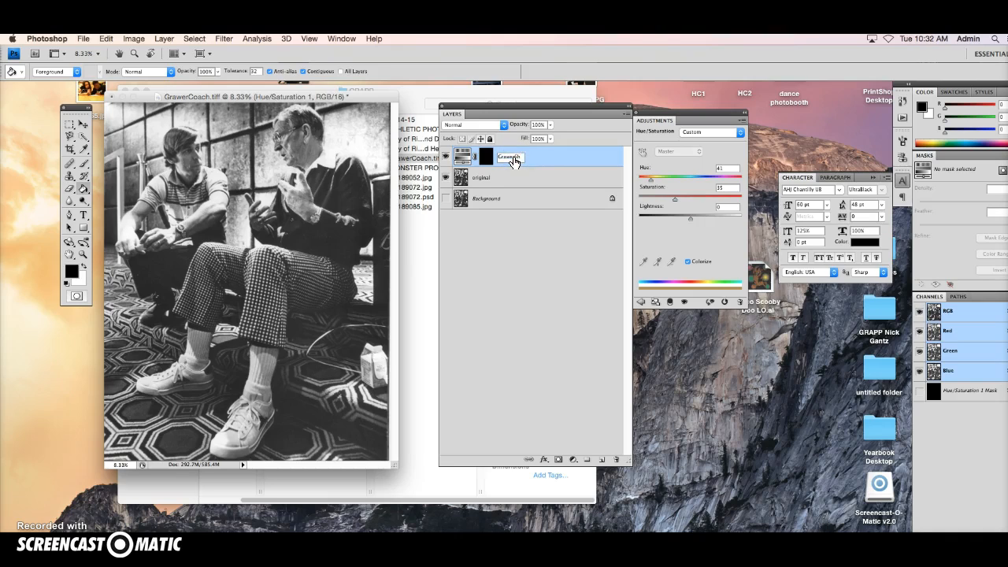
pyautogui.press('Return')
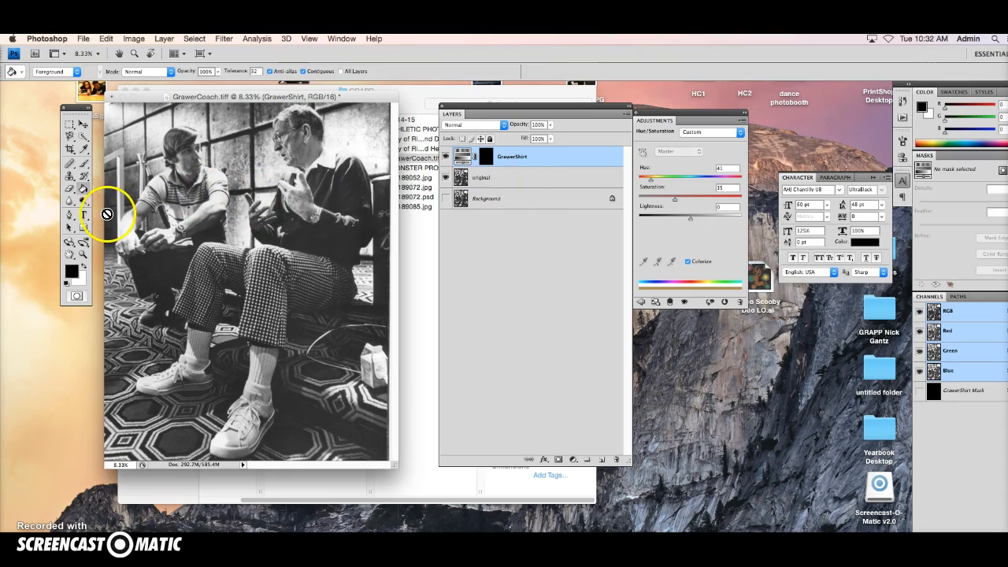
# - Zoom in on the striped shirt and move the Layers and Adjustments panels away from it
pyautogui.click(83, 264)
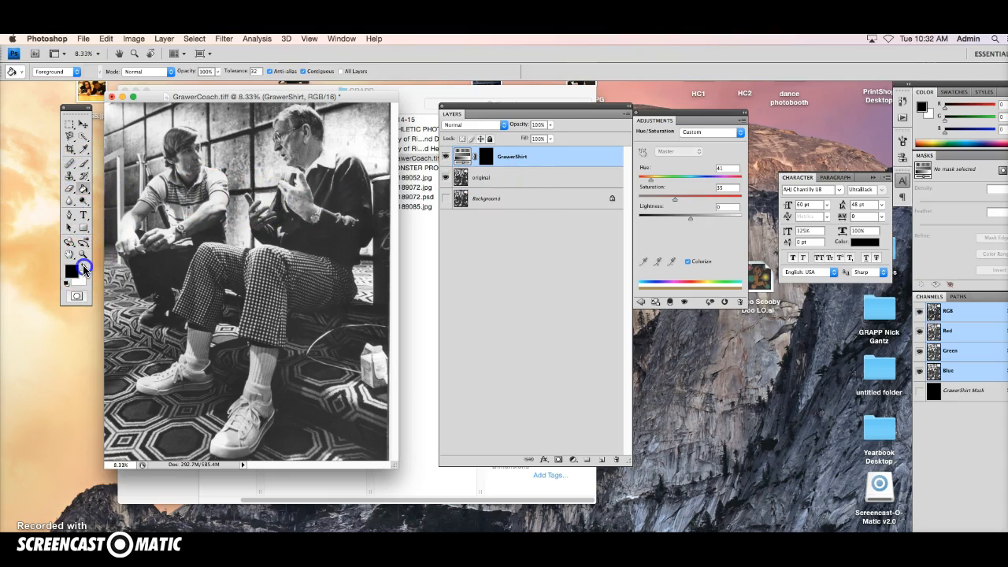
pyautogui.click(83, 253)
pyautogui.moveTo(137, 143); pyautogui.dragTo(248, 259)
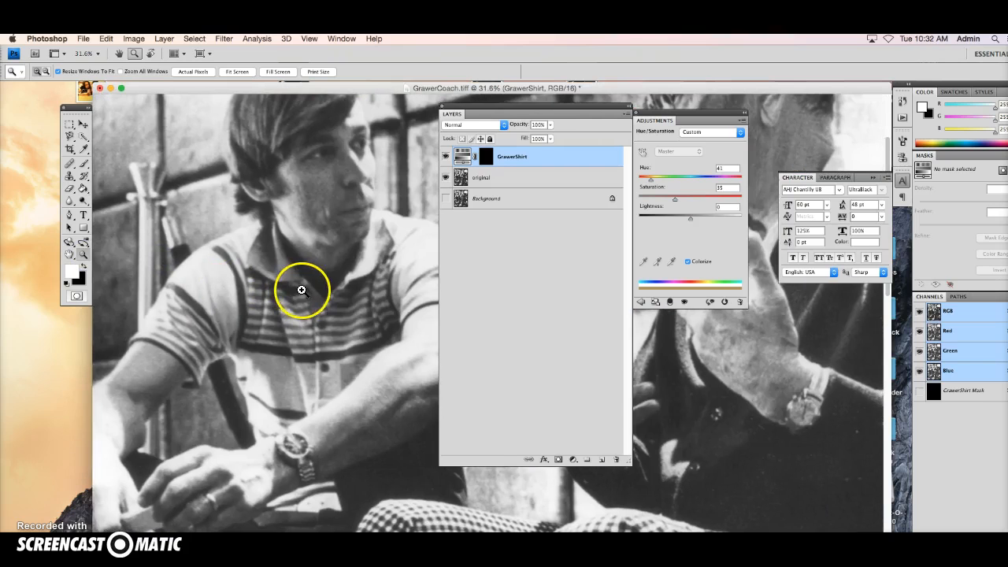
pyautogui.moveTo(486, 109); pyautogui.dragTo(588, 148)
pyautogui.moveTo(686, 123); pyautogui.dragTo(808, 299)
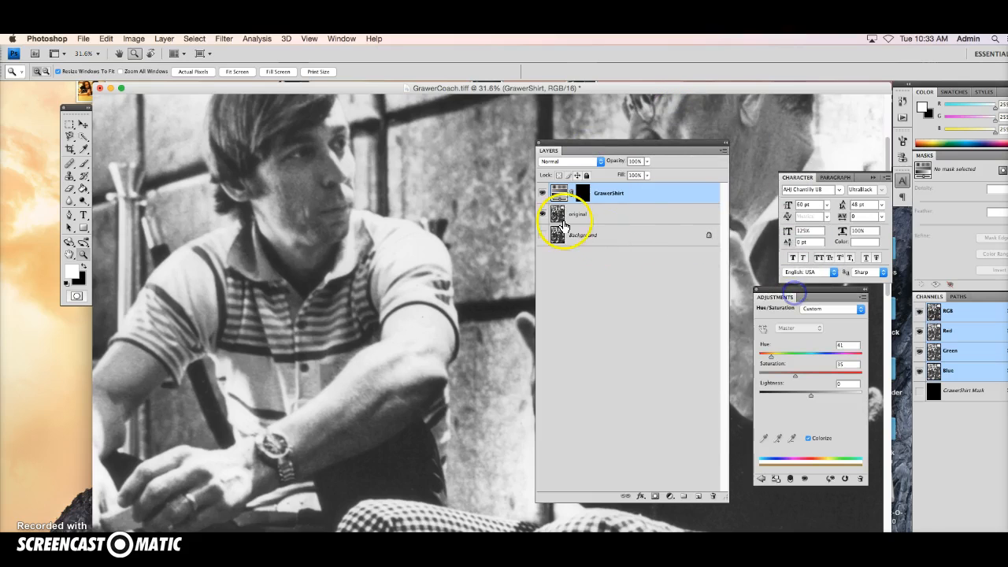
# - Paint white with the Brush on the GrawerShirt mask over the striped shirt, reducing the brush size to 70 for the edges
pyautogui.click(84, 163)
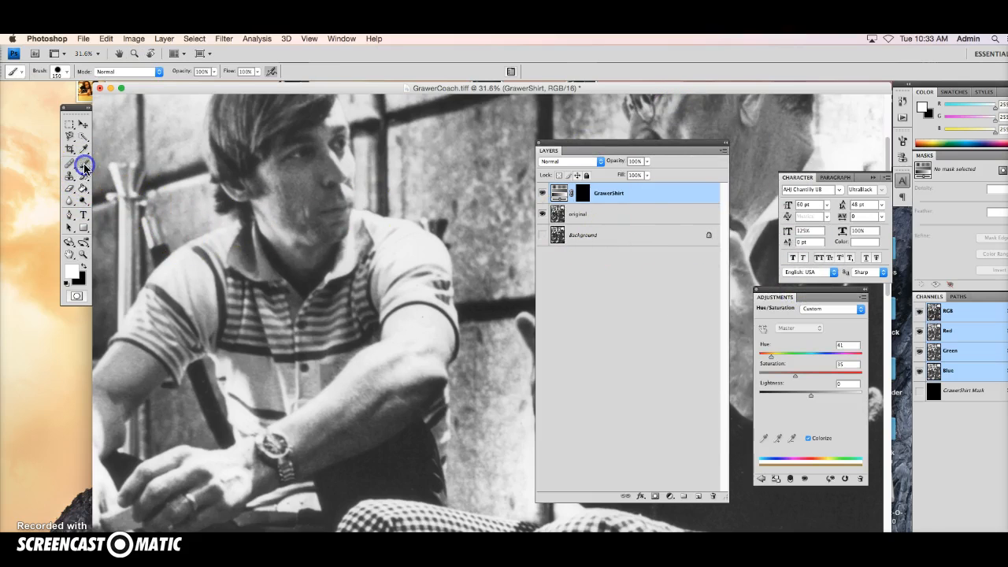
pyautogui.click(81, 267)
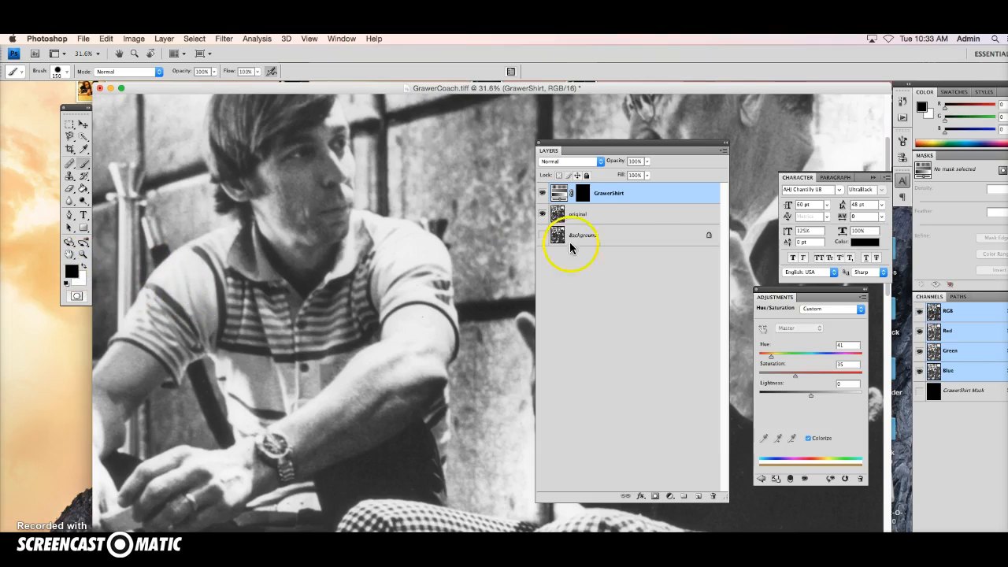
pyautogui.click(583, 194)
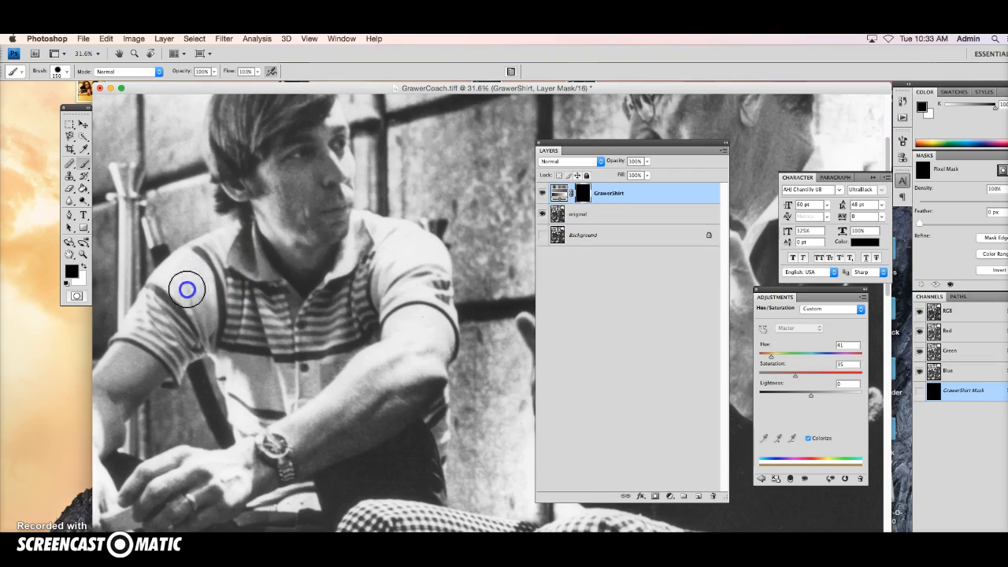
pyautogui.click(82, 266)
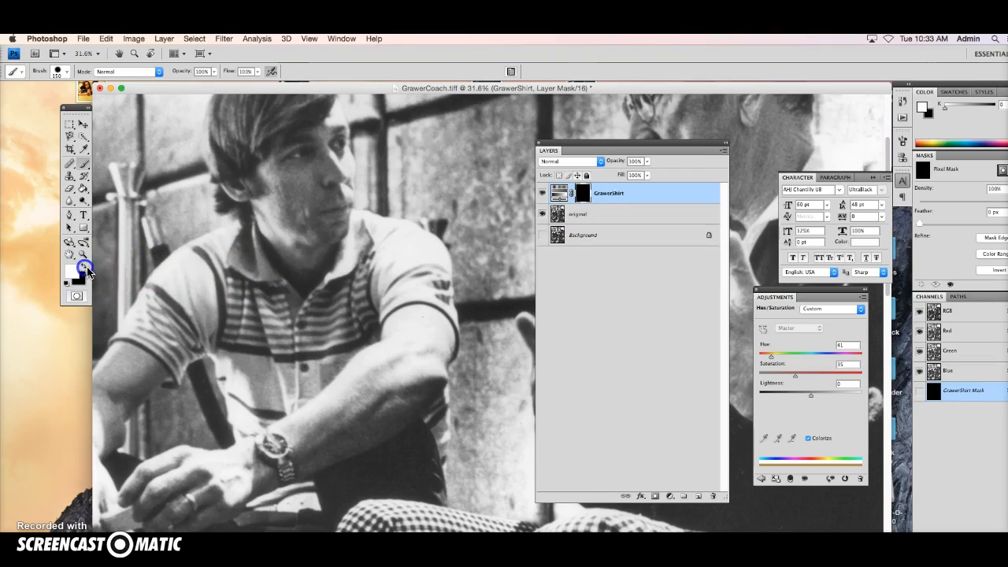
pyautogui.moveTo(209, 275)
pyautogui.mouseDown()
pyautogui.moveTo(183, 304)
pyautogui.moveTo(172, 298)
pyautogui.moveTo(197, 285)
pyautogui.moveTo(144, 316)
pyautogui.moveTo(172, 272)
pyautogui.moveTo(217, 254)
pyautogui.moveTo(203, 304)
pyautogui.moveTo(209, 330)
pyautogui.moveTo(194, 283)
pyautogui.moveTo(210, 328)
pyautogui.moveTo(201, 276)
pyautogui.mouseUp()
pyautogui.moveTo(222, 238)
pyautogui.mouseDown()
pyautogui.moveTo(135, 326)
pyautogui.moveTo(177, 353)
pyautogui.moveTo(162, 326)
pyautogui.moveTo(196, 323)
pyautogui.moveTo(194, 342)
pyautogui.moveTo(180, 349)
pyautogui.moveTo(198, 350)
pyautogui.mouseUp()
pyautogui.press('[')
pyautogui.press('[')
pyautogui.press('[')
pyautogui.press('[')
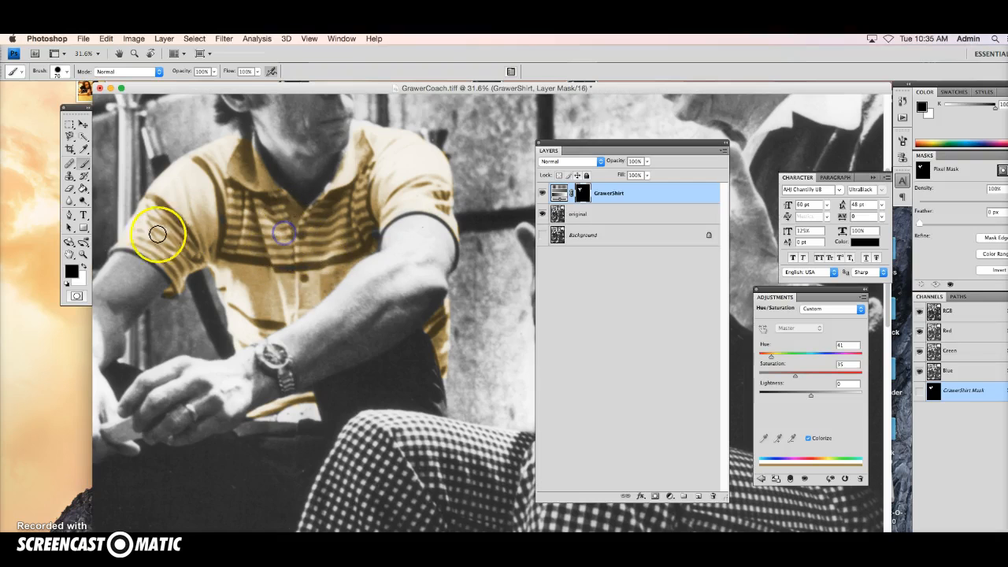
# - Brush white on the mask over the shirt's upper chest below the collar to fill in missed color
pyautogui.click(83, 263)
pyautogui.click(311, 212)
pyautogui.moveTo(278, 194)
pyautogui.mouseDown()
pyautogui.moveTo(333, 173)
pyautogui.moveTo(349, 153)
pyautogui.moveTo(333, 192)
pyautogui.mouseUp()
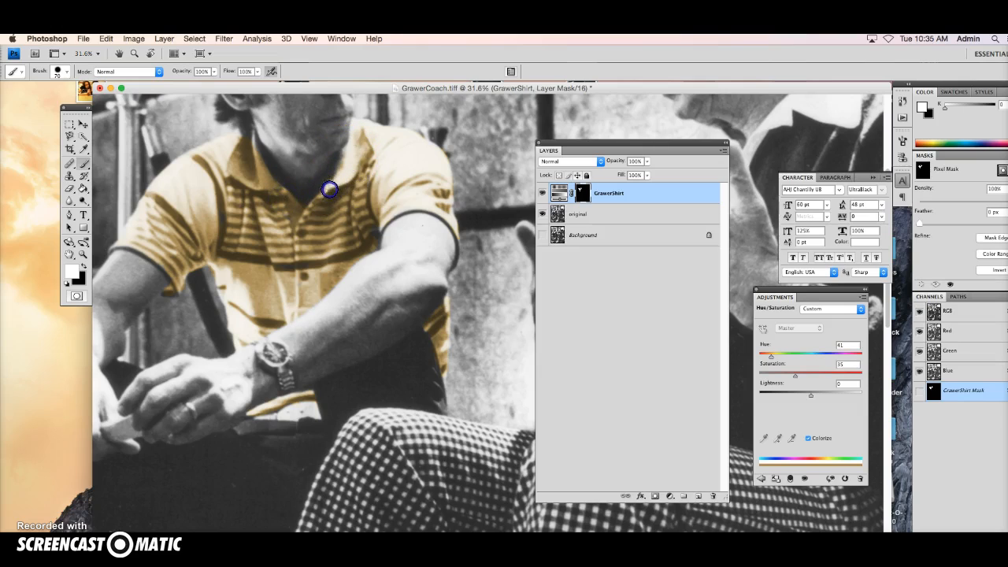
# - Load the GrawerShirt mask as a selection to find gaps, deselect it, and paint white over missed spots on the shirt
pyautogui.keyDown('super'); pyautogui.click(581, 197); pyautogui.keyUp('super')
pyautogui.moveTo(284, 321)
pyautogui.mouseDown()
pyautogui.moveTo(367, 344)
pyautogui.moveTo(366, 365)
pyautogui.moveTo(309, 400)
pyautogui.moveTo(326, 411)
pyautogui.moveTo(302, 410)
pyautogui.mouseUp()
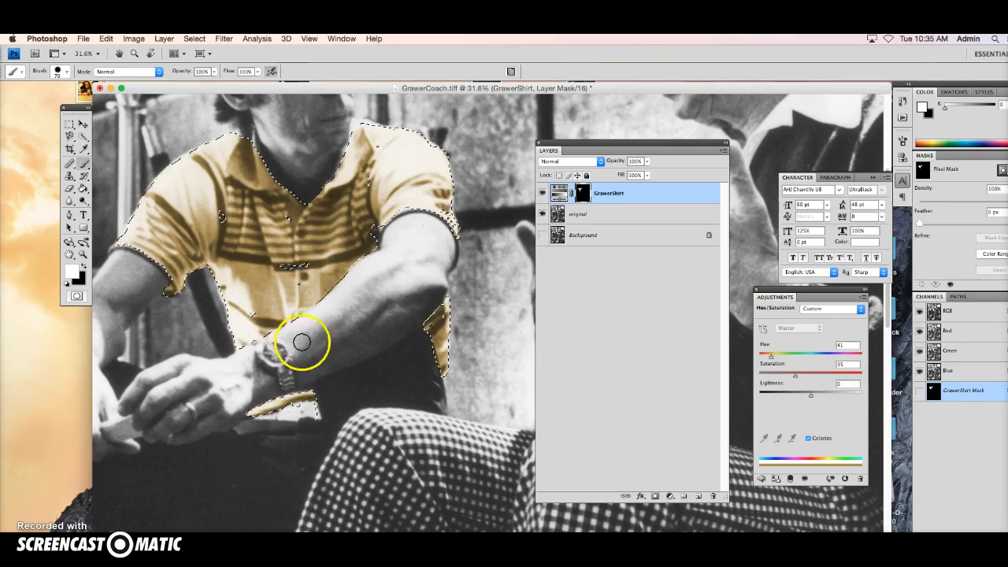
pyautogui.press('super+d')
pyautogui.moveTo(215, 235)
pyautogui.mouseDown()
pyautogui.moveTo(155, 253)
pyautogui.moveTo(248, 229)
pyautogui.mouseUp()
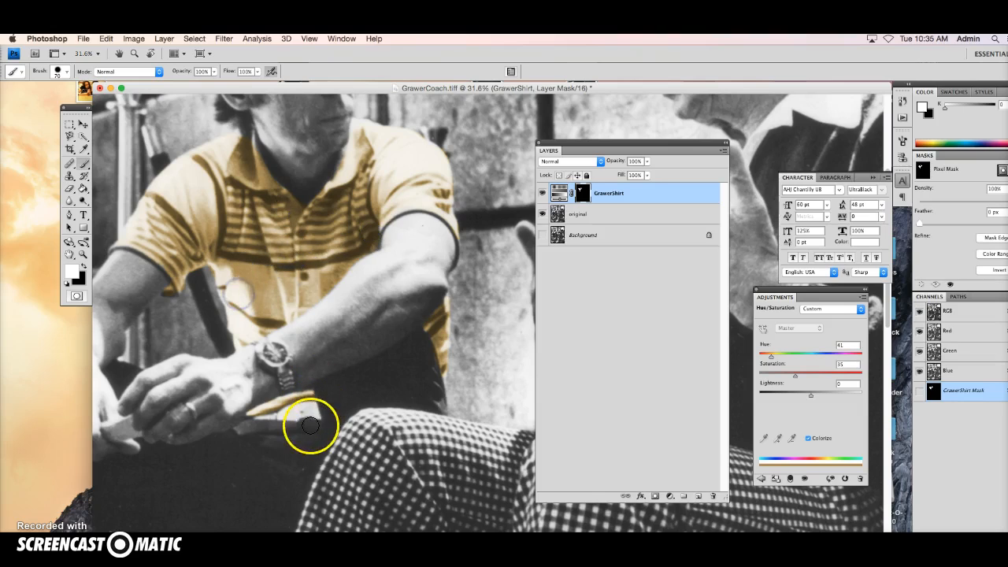
# - Paint black on the mask below the shirt's hem to remove stray color, and check the mask outline as a selection
pyautogui.click(89, 268)
pyautogui.moveTo(308, 417); pyautogui.dragTo(322, 418)
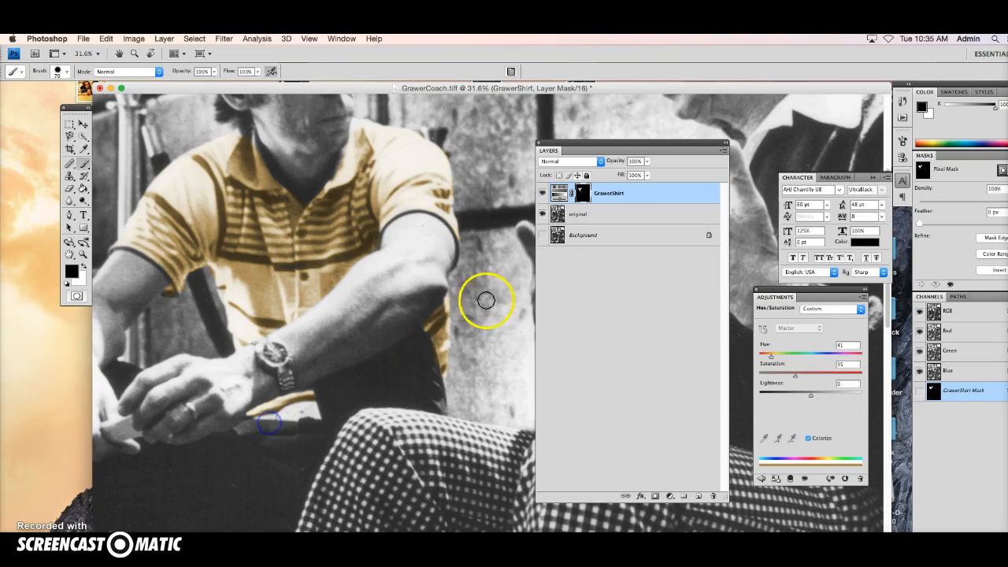
pyautogui.keyDown('super'); pyautogui.click(583, 199); pyautogui.keyUp('super')
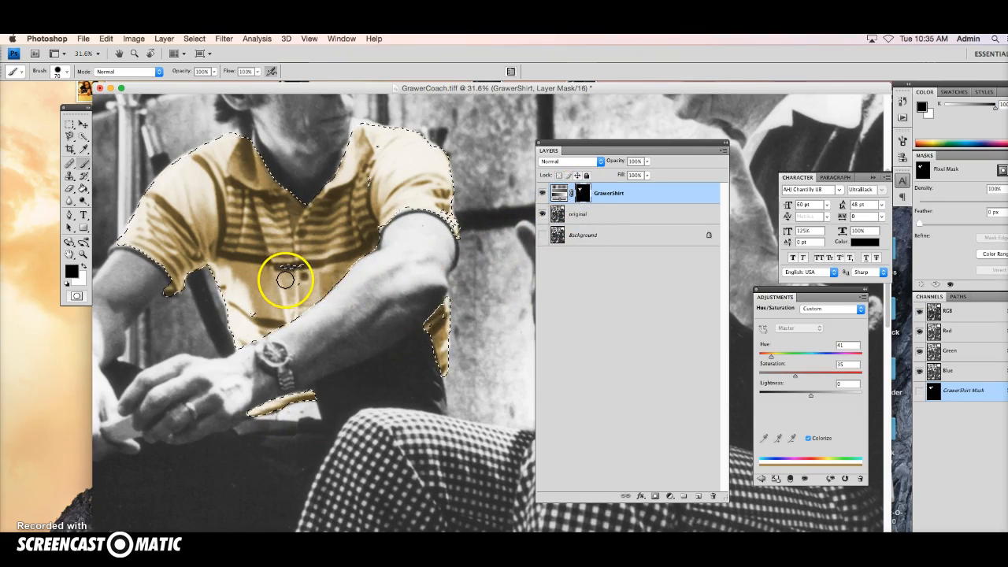
pyautogui.press('super+d')
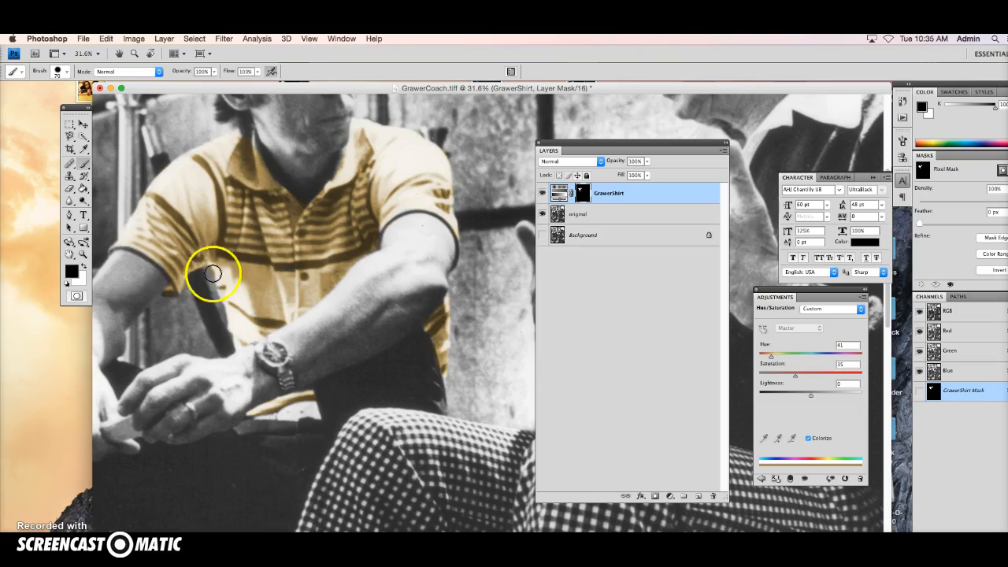
# - Enlarge the brush to 175 and paint white on the mask across the shirt's lower front and stripes to close remaining gaps
pyautogui.click(85, 267)
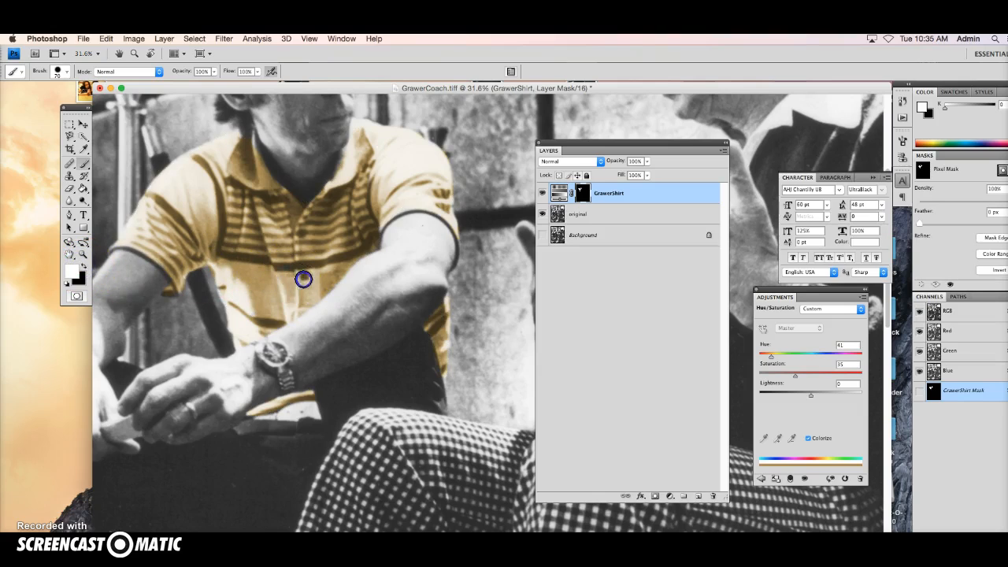
pyautogui.press(']')
pyautogui.press(']')
pyautogui.press(']')
pyautogui.press(']')
pyautogui.press(']')
pyautogui.moveTo(317, 266)
pyautogui.mouseDown()
pyautogui.moveTo(248, 328)
pyautogui.moveTo(307, 278)
pyautogui.moveTo(268, 299)
pyautogui.moveTo(254, 260)
pyautogui.moveTo(288, 251)
pyautogui.moveTo(264, 277)
pyautogui.moveTo(242, 243)
pyautogui.mouseUp()
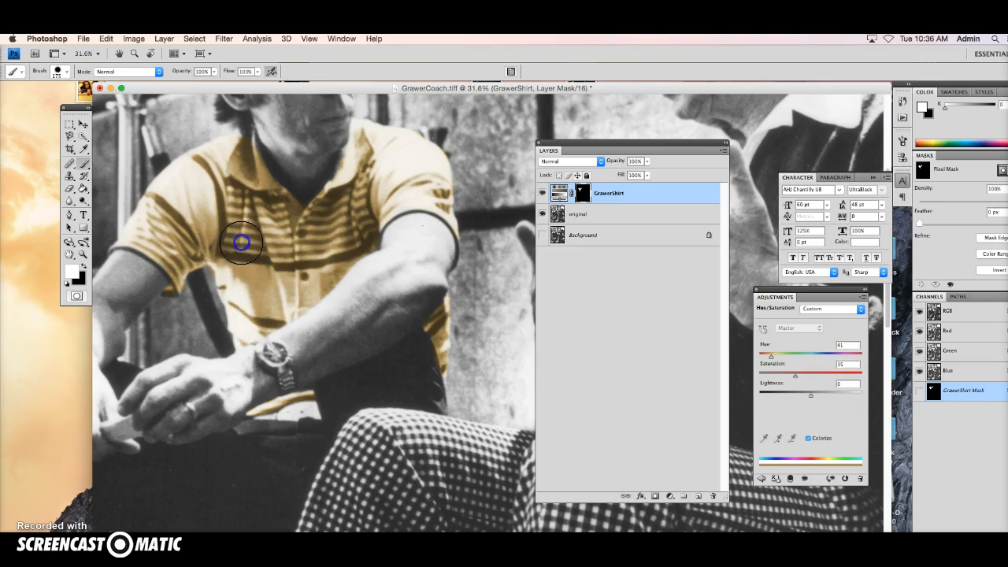
# - Check the GrawerShirt mask's outline as a selection, deselect it, and paint white on the mask over the shirt's chest near the far sleeve
pyautogui.keyDown('super'); pyautogui.click(586, 198); pyautogui.keyUp('super')
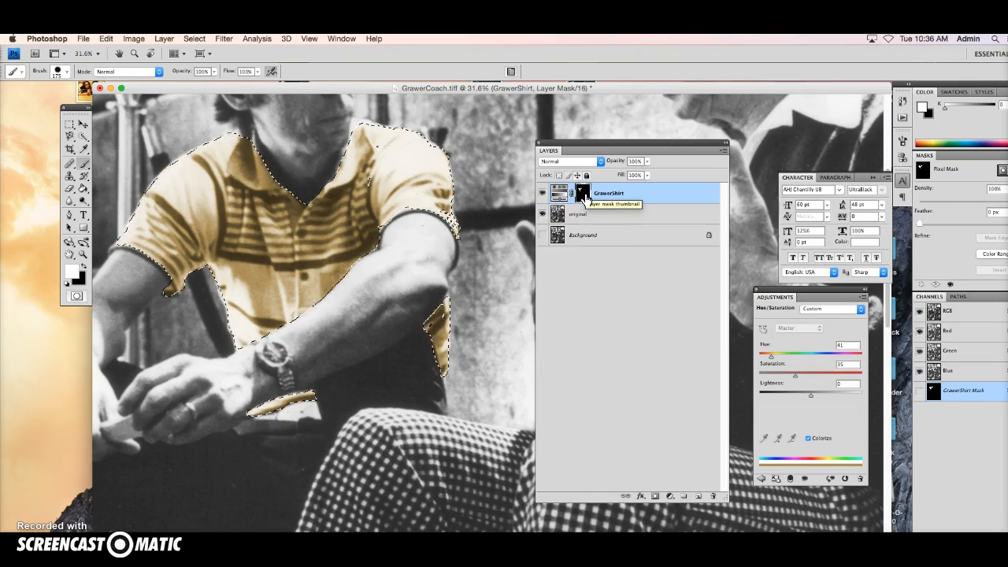
pyautogui.press('super+d')
pyautogui.moveTo(379, 204)
pyautogui.mouseDown()
pyautogui.moveTo(388, 166)
pyautogui.moveTo(358, 197)
pyautogui.moveTo(367, 158)
pyautogui.moveTo(355, 175)
pyautogui.moveTo(356, 161)
pyautogui.moveTo(384, 156)
pyautogui.moveTo(360, 198)
pyautogui.mouseUp()
# - Move the GrawerShirt layer below the original layer and back above it twice to compare the effect of layer order
pyautogui.press('super+minus')
pyautogui.press('super+minus')
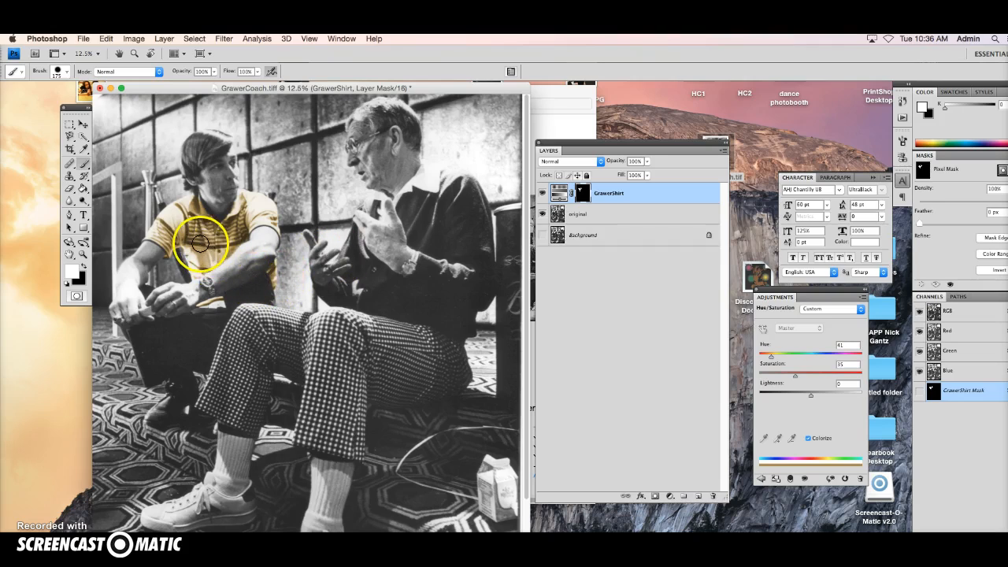
pyautogui.press('super+bracketleft')
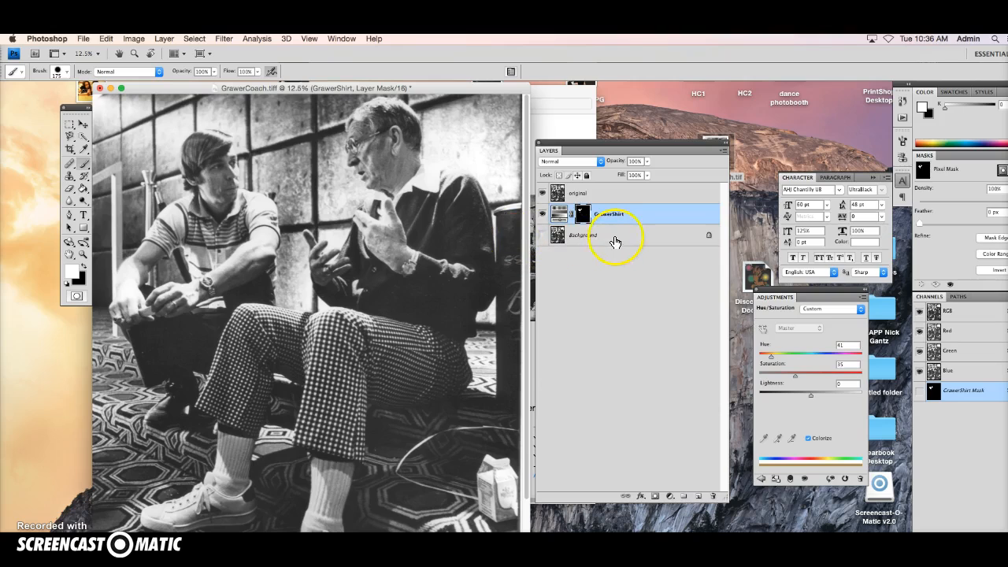
pyautogui.press('super+bracketright')
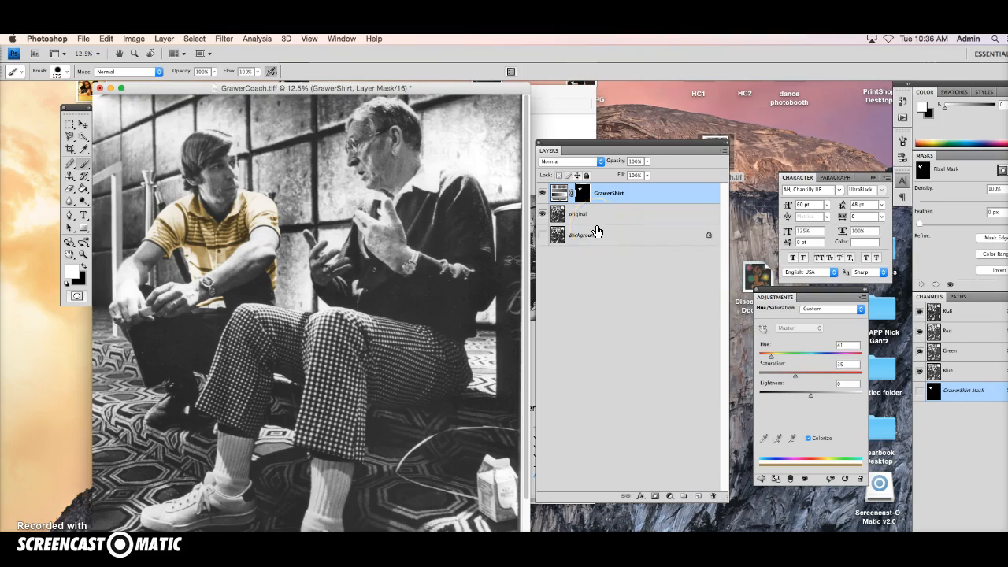
pyautogui.press('super+bracketleft')
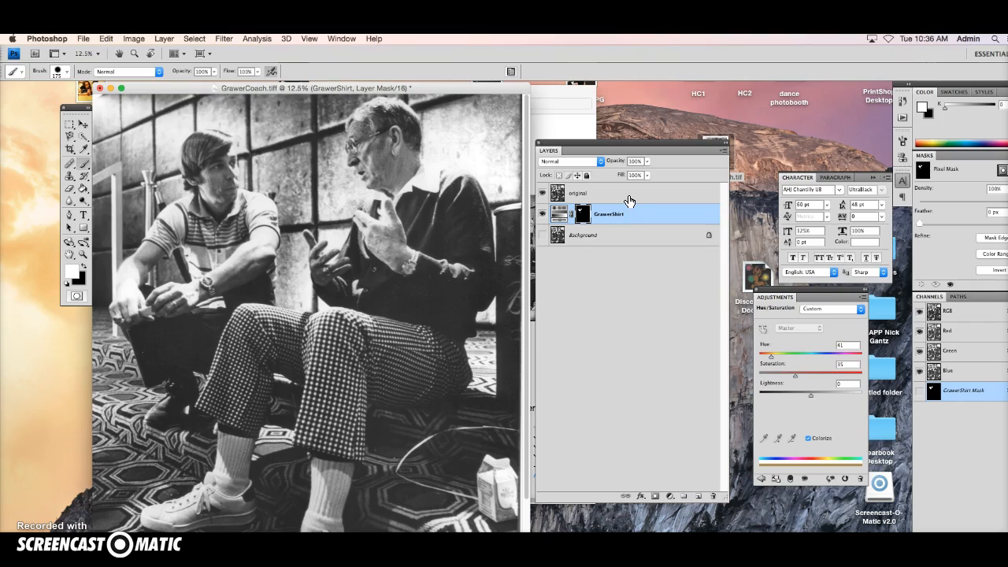
pyautogui.press('super+bracketright')
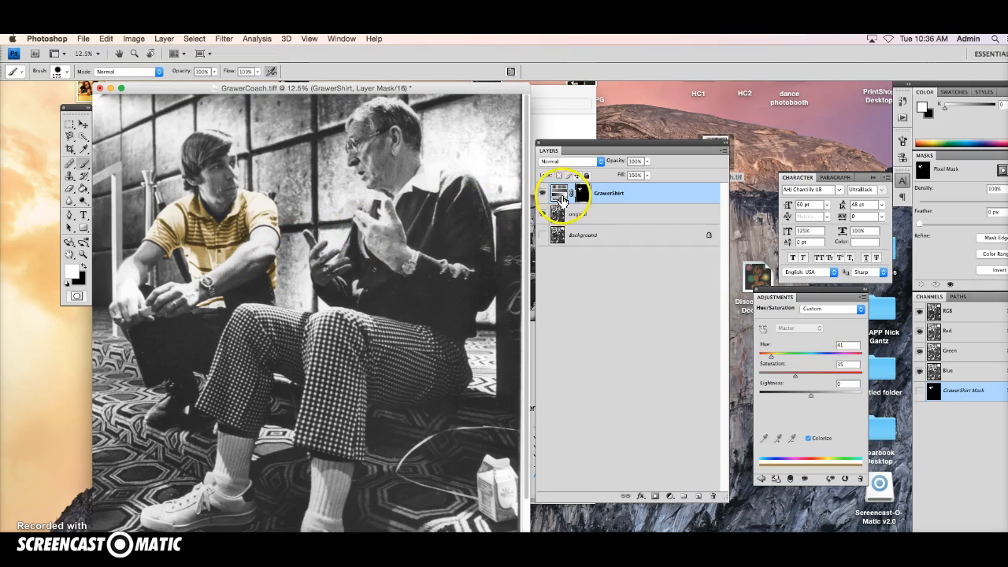
# - Reduce the brush to 50 and paint white on the GrawerShirt mask along the younger man's near sleeve to fill missed spots
pyautogui.keyDown('super'); pyautogui.click(577, 197); pyautogui.keyUp('super')
pyautogui.click(82, 255)
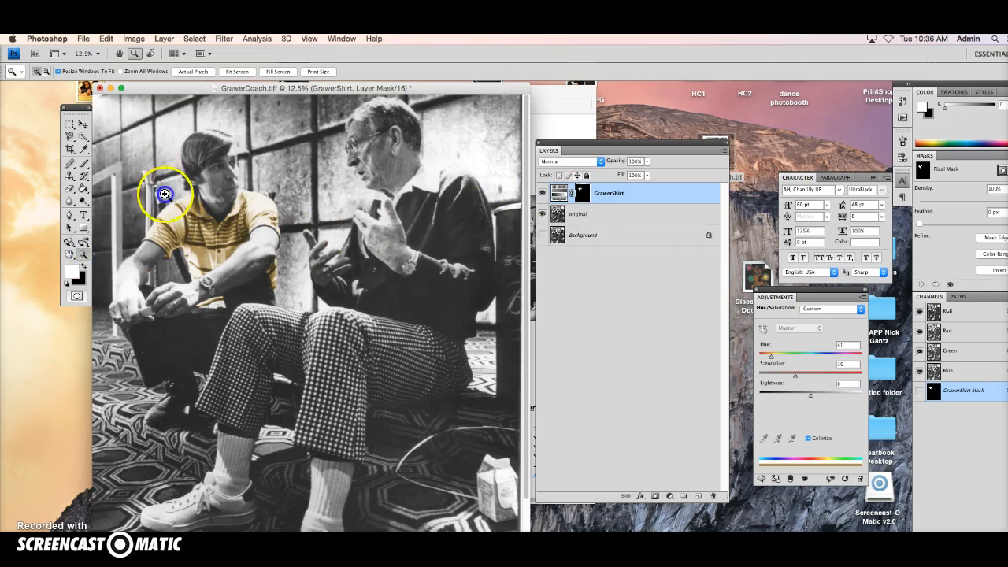
pyautogui.moveTo(287, 304); pyautogui.dragTo(286, 304)
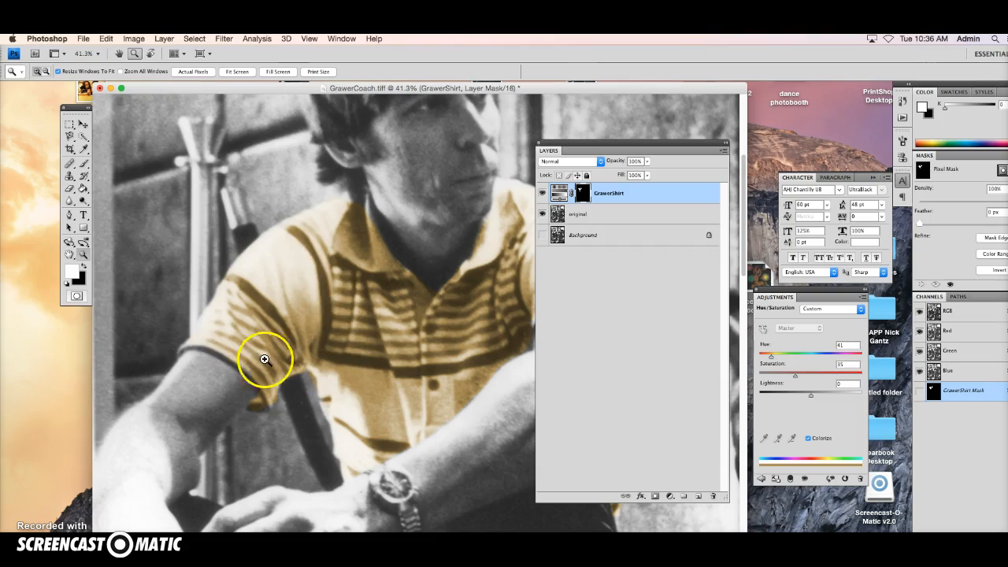
pyautogui.click(82, 267)
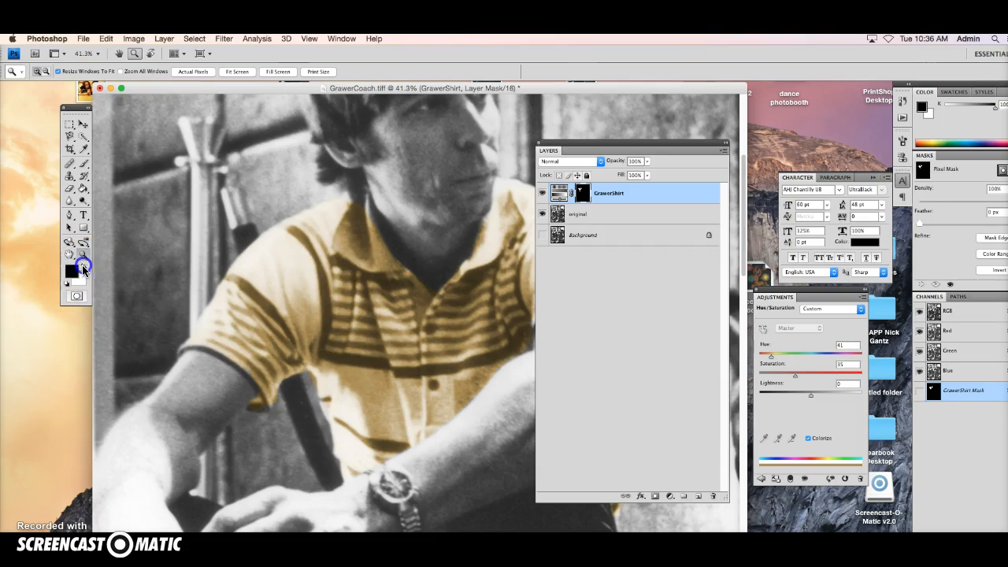
pyautogui.click(84, 163)
pyautogui.press('[')
pyautogui.press('[')
pyautogui.press('[')
pyautogui.press('[')
pyautogui.press('[')
pyautogui.press('[')
pyautogui.press('[')
pyautogui.press('[')
pyautogui.press('[')
pyautogui.press('[')
pyautogui.press('[')
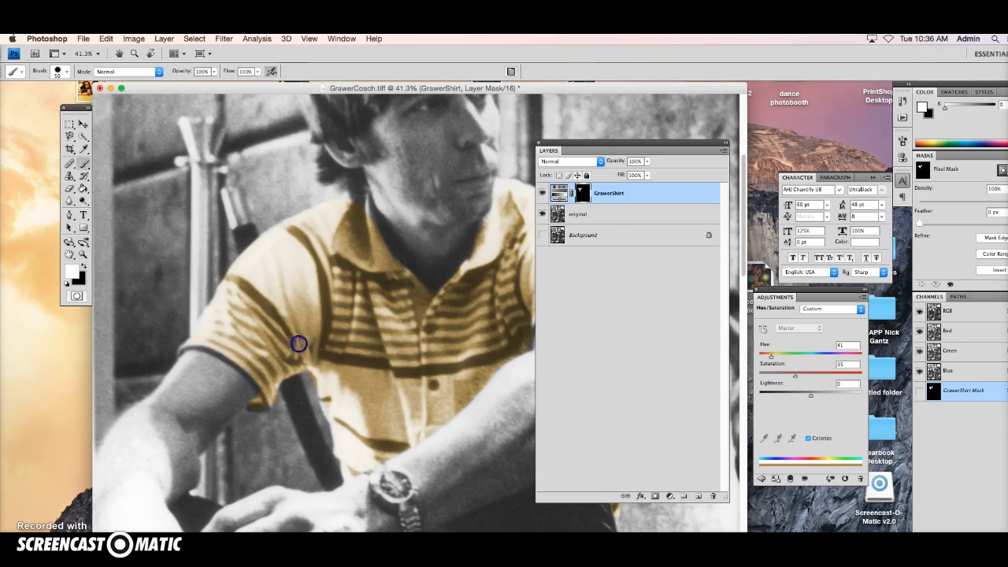
pyautogui.moveTo(219, 305); pyautogui.dragTo(213, 313)
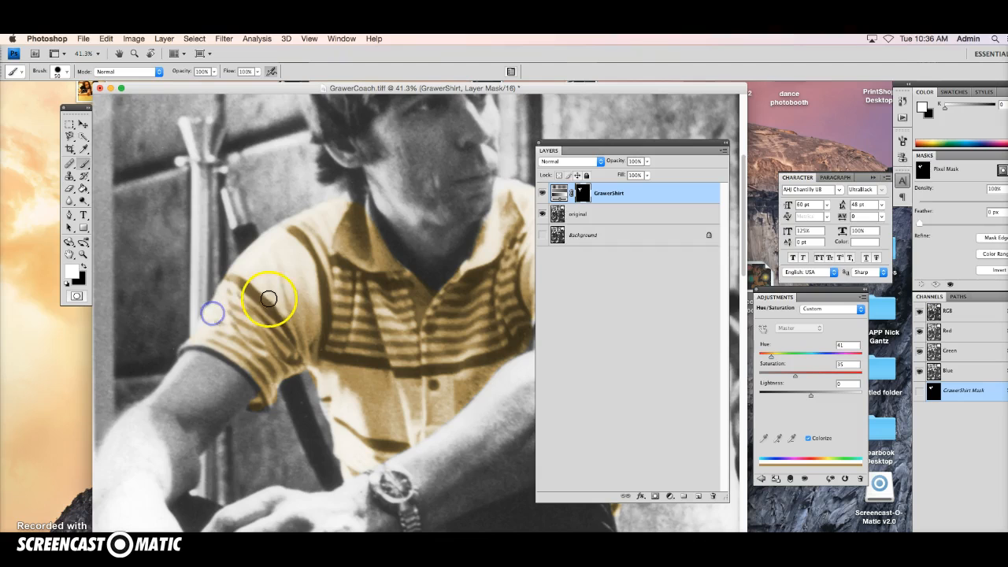
# - Add a new Hue/Saturation adjustment layer above GrawerShirt and name it Belt
pyautogui.press('super+minus')
pyautogui.press('super+minus')
pyautogui.press('super+minus')
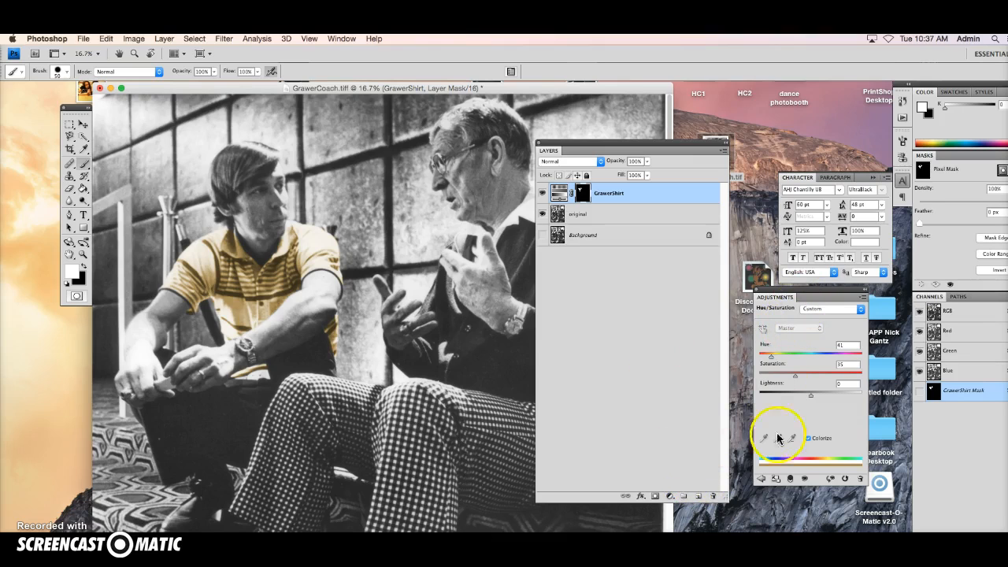
pyautogui.click(760, 478)
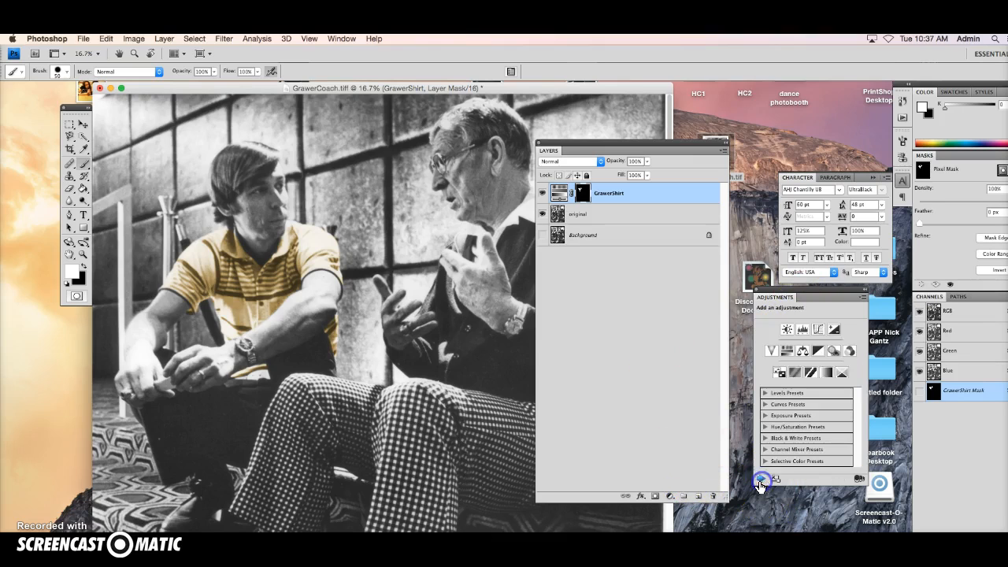
pyautogui.click(786, 352)
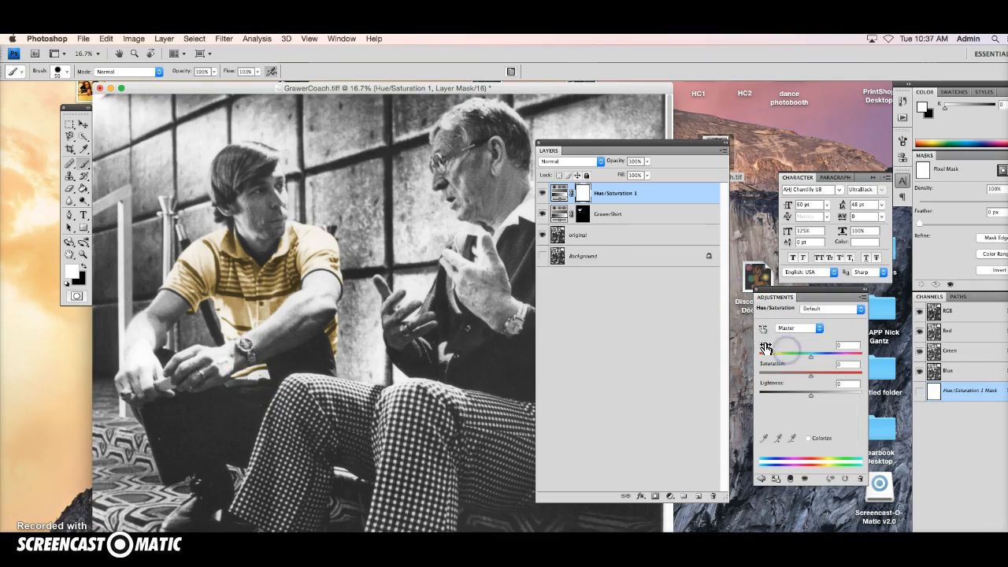
pyautogui.doubleClick(606, 196)
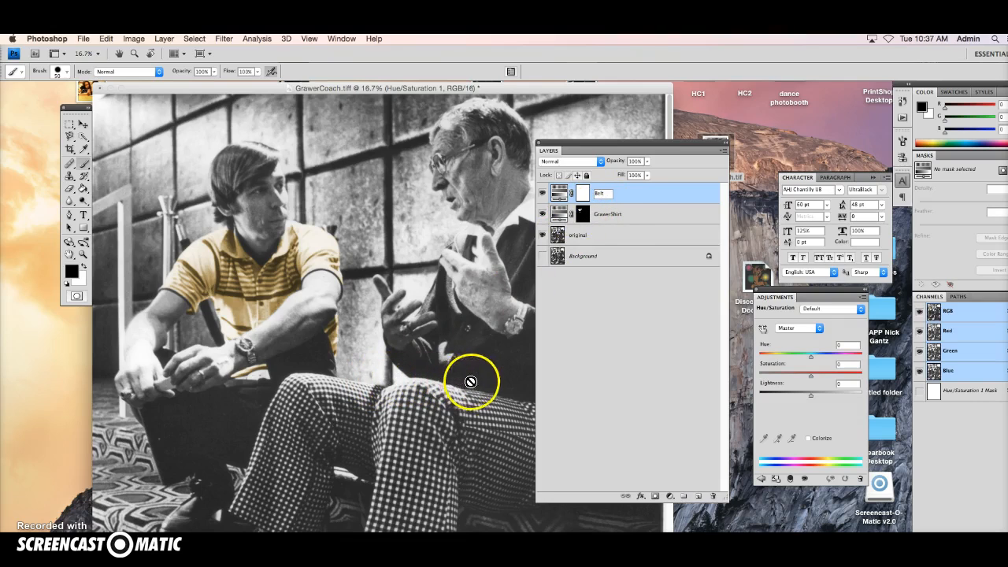
pyautogui.click(638, 199)
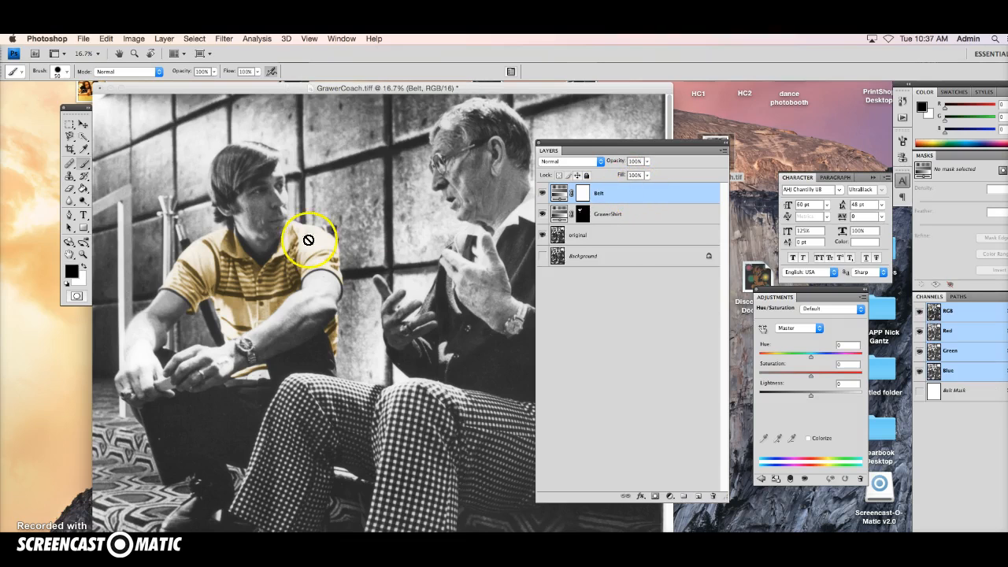
# - Turn on Colorize for the Belt adjustment and set its hue to 32 and saturation to 56
pyautogui.click(807, 440)
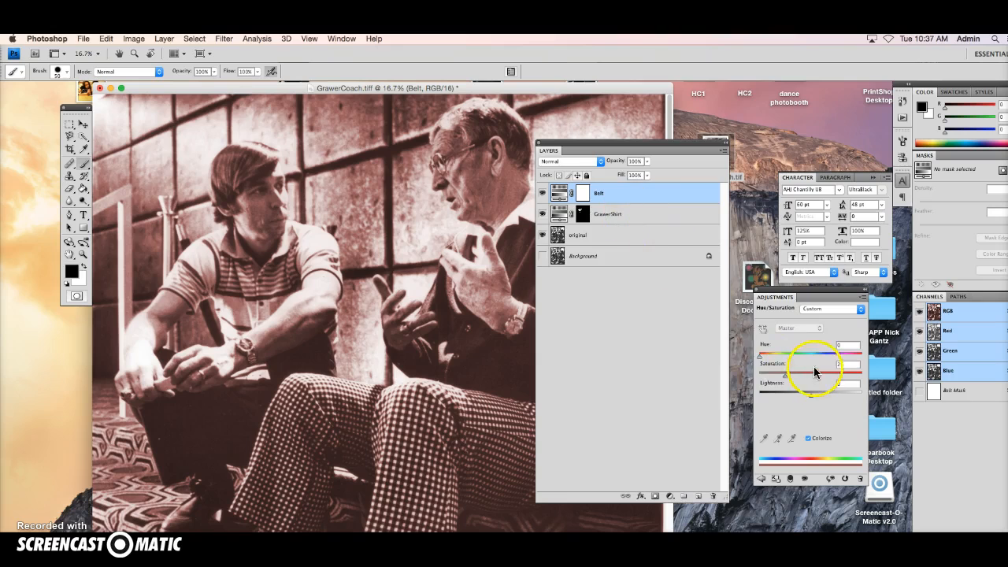
pyautogui.moveTo(761, 359); pyautogui.dragTo(767, 360)
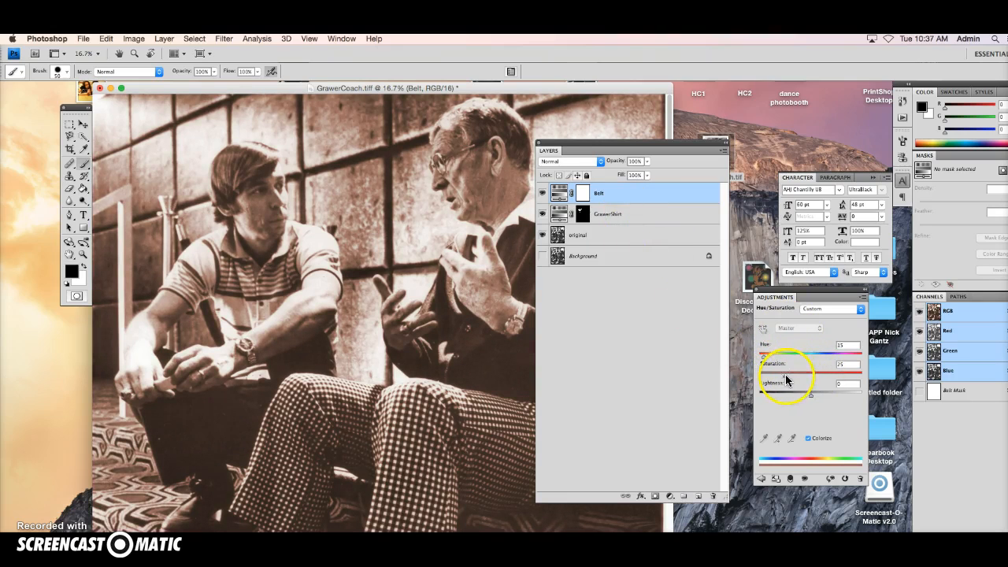
pyautogui.moveTo(818, 376); pyautogui.dragTo(826, 378)
pyautogui.moveTo(766, 358); pyautogui.dragTo(851, 351)
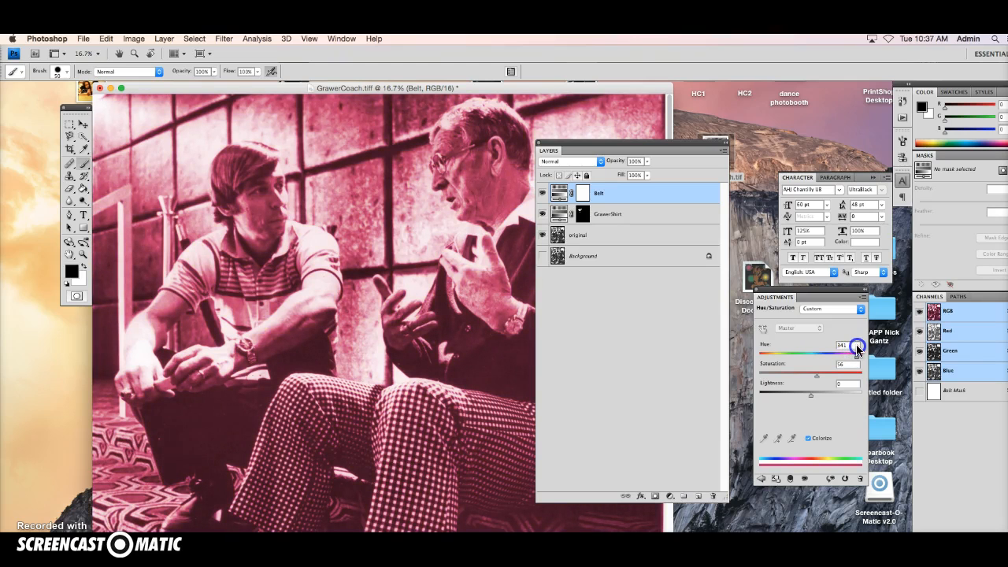
pyautogui.moveTo(853, 357); pyautogui.dragTo(769, 366)
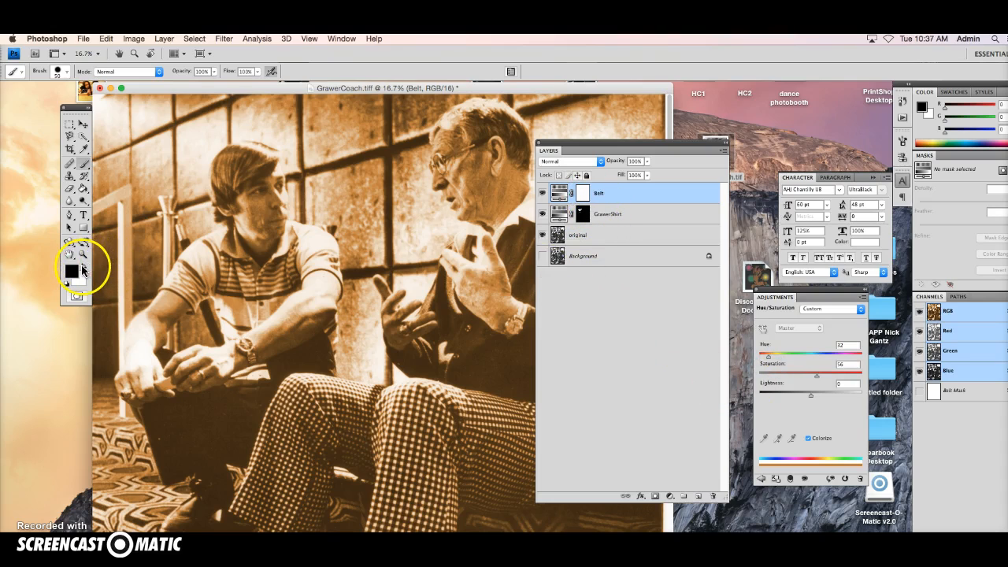
# - Fill the Belt layer's mask with black using the Paint Bucket to hide the colorization across the whole photo
pyautogui.click(84, 189)
pyautogui.click(187, 216)
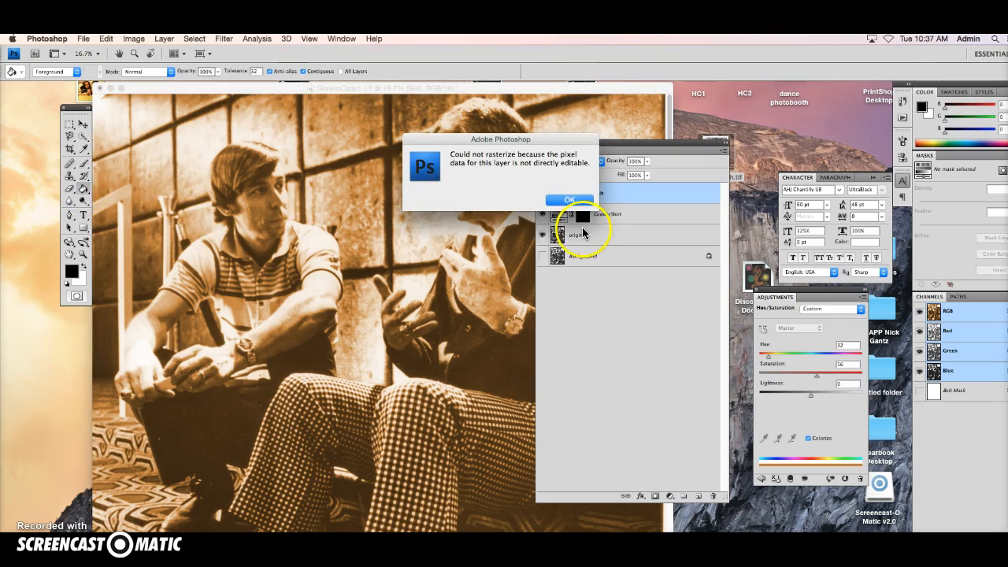
pyautogui.click(570, 202)
pyautogui.click(578, 195)
pyautogui.press('x')
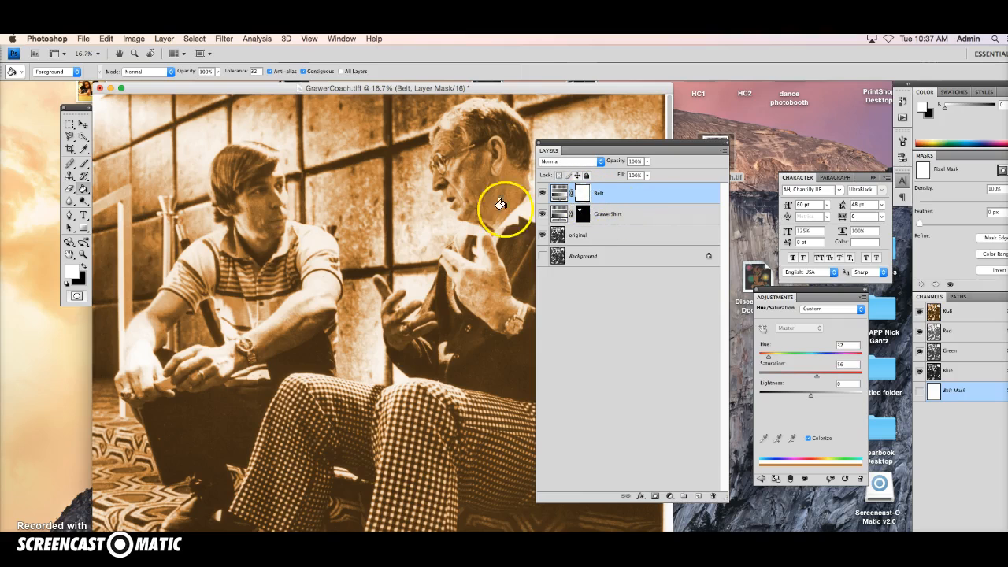
pyautogui.click(84, 265)
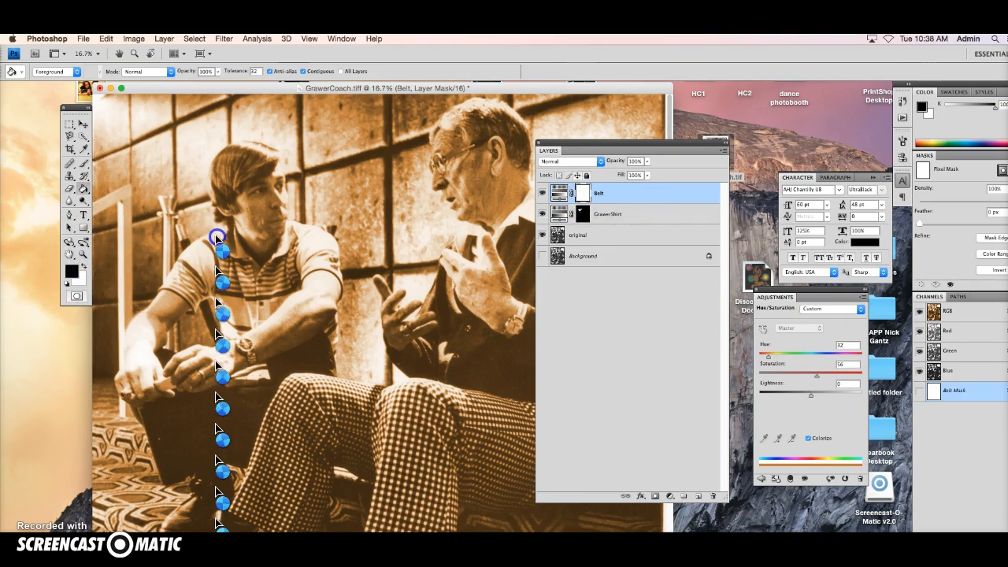
pyautogui.click(167, 281)
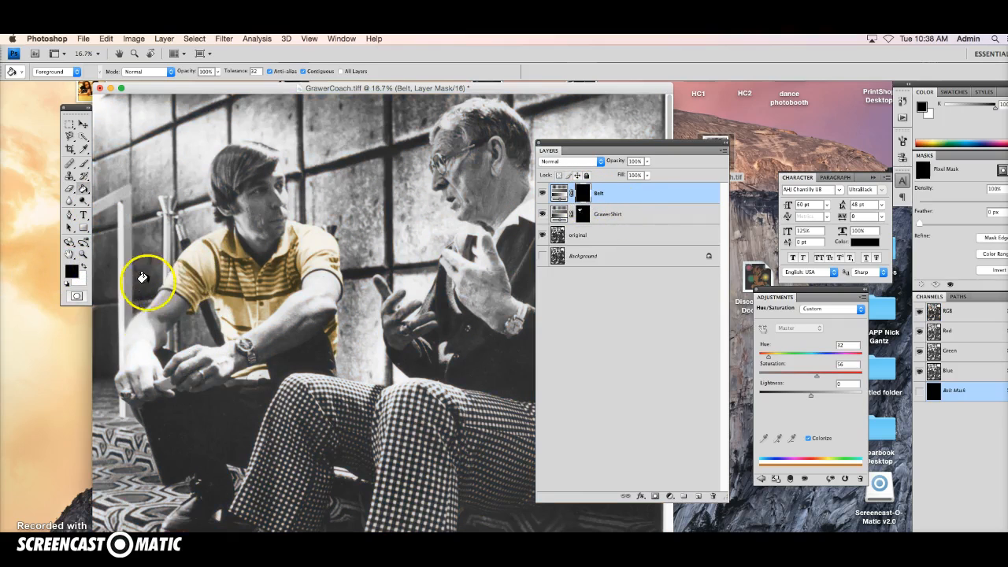
# - Brush white on the Belt mask over the younger man's belt below the shirt hem
pyautogui.click(83, 266)
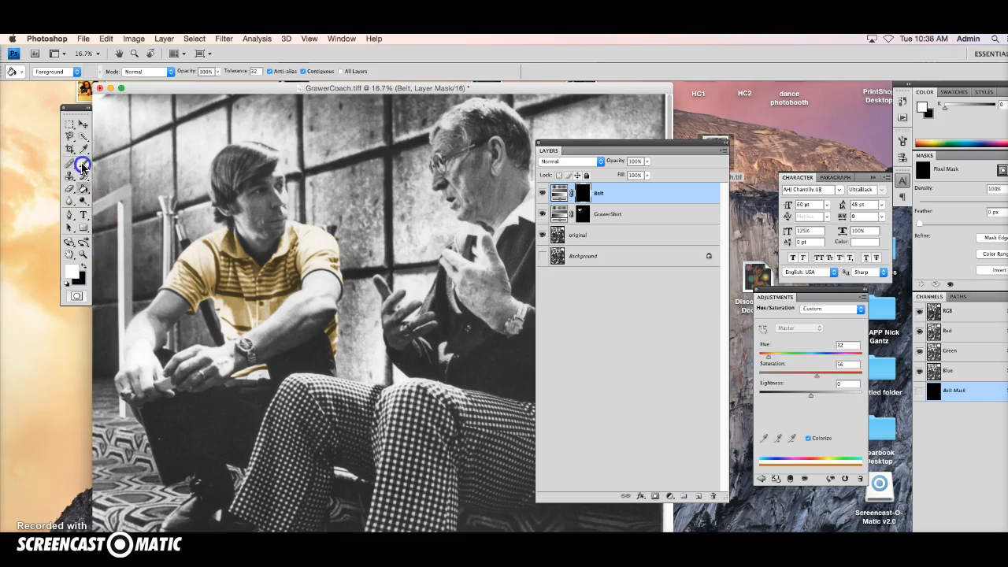
pyautogui.click(83, 163)
pyautogui.click(263, 377)
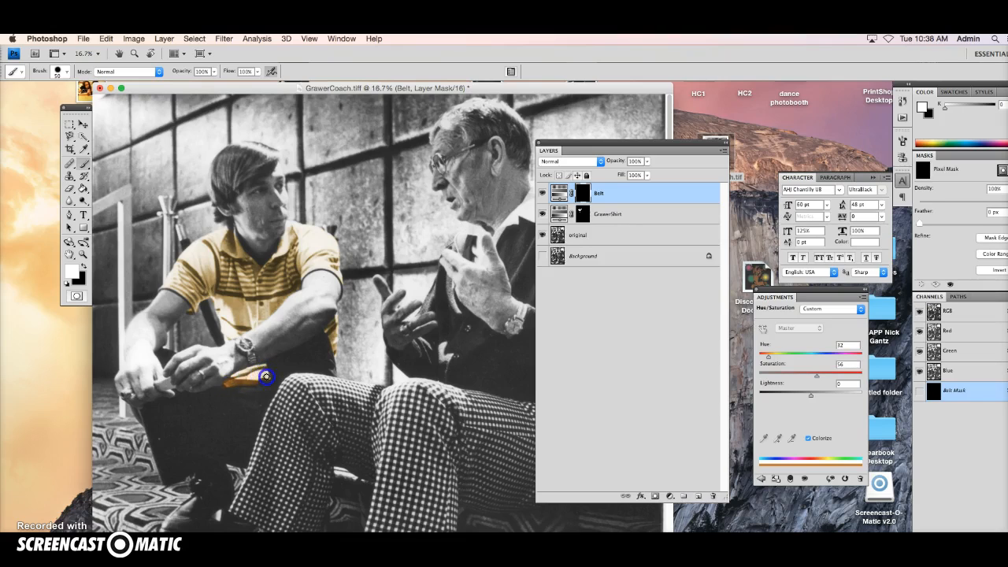
# - Set the Belt adjustment's hue to 11 for a redder belt color
pyautogui.click(557, 195)
pyautogui.click(555, 196)
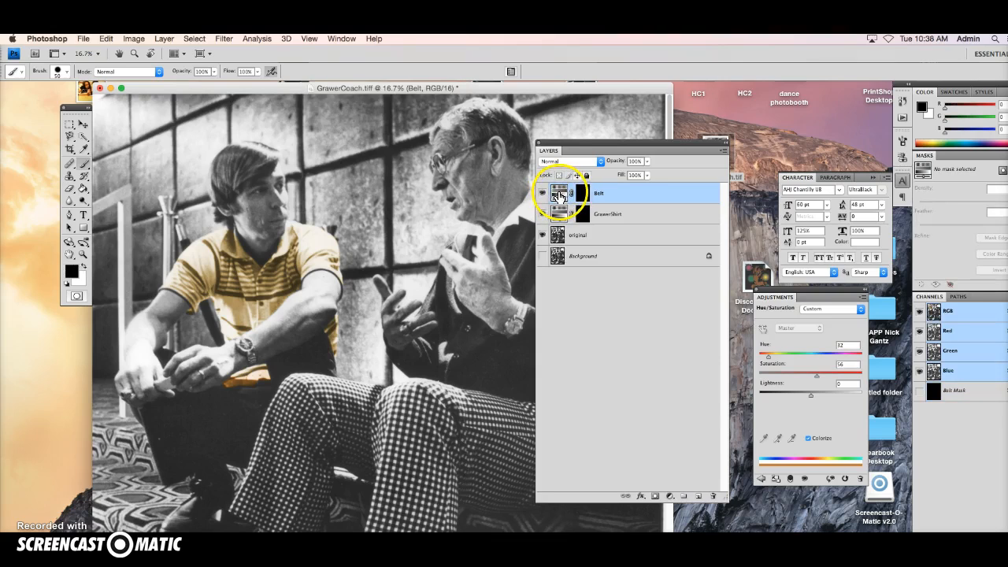
pyautogui.click(789, 363)
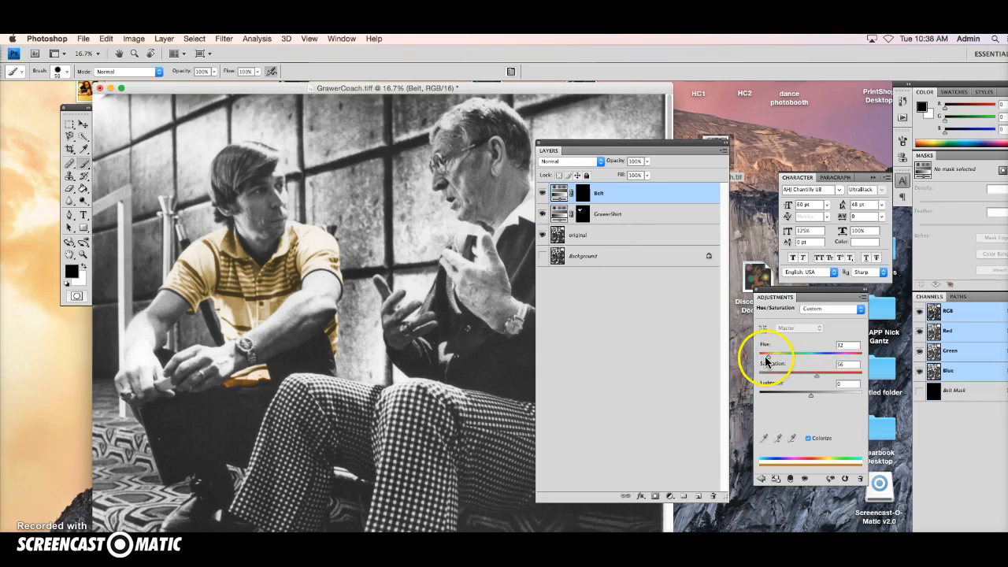
pyautogui.moveTo(764, 356); pyautogui.dragTo(762, 359)
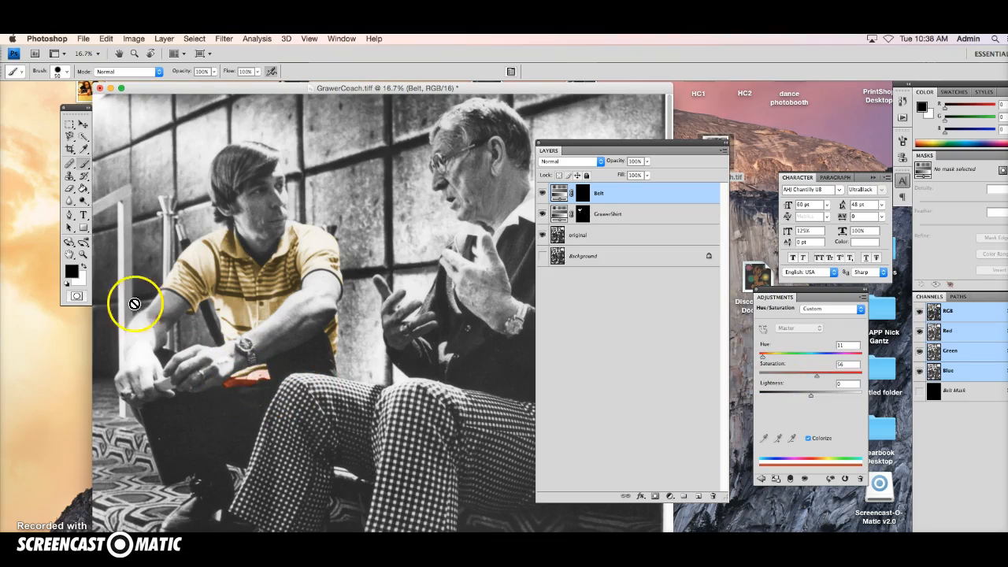
# - Paint black on the Belt mask along the belt's upper and lower edges to remove color spilling onto the shirt and trousers
pyautogui.click(582, 193)
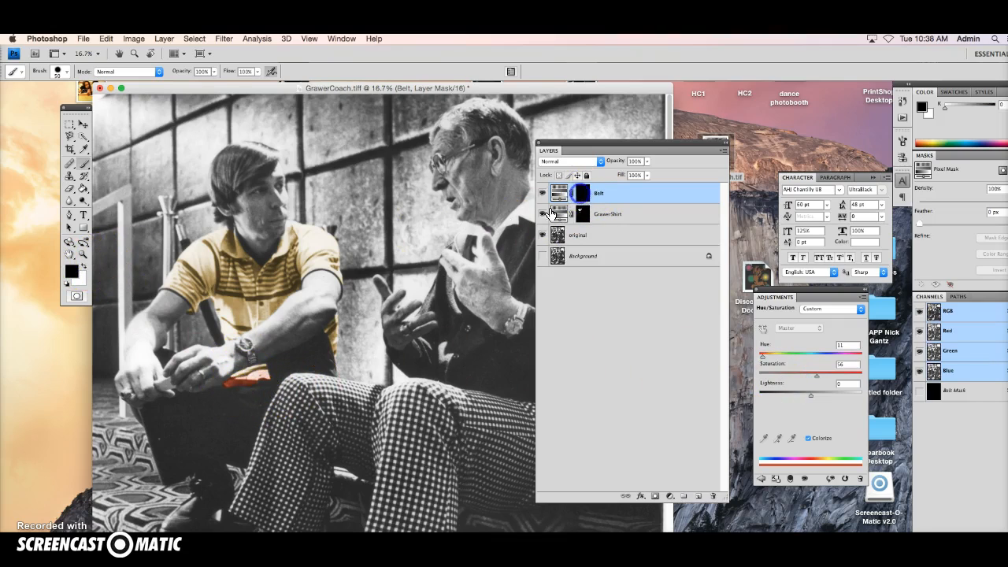
pyautogui.press('x')
pyautogui.click(83, 254)
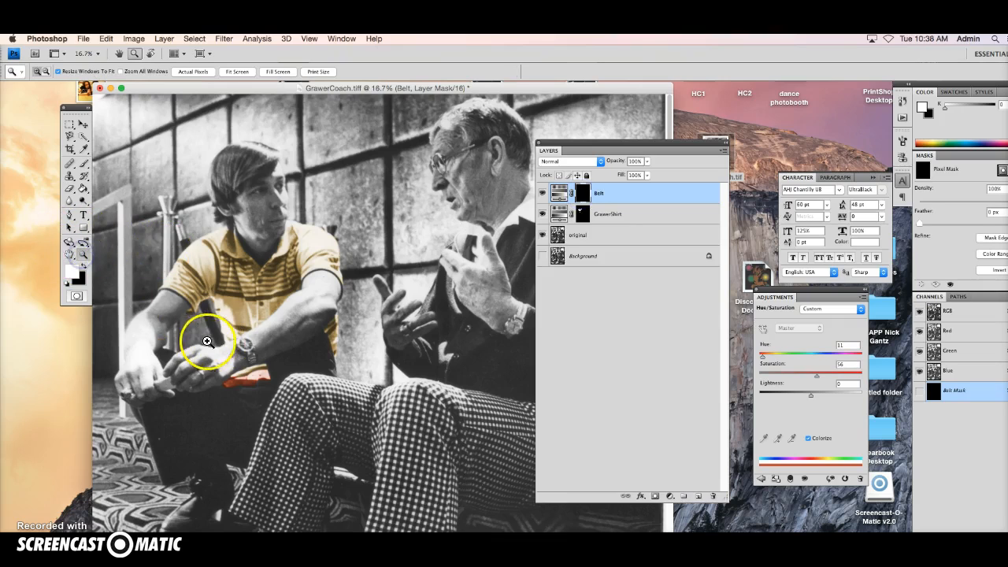
pyautogui.moveTo(247, 402); pyautogui.dragTo(375, 407)
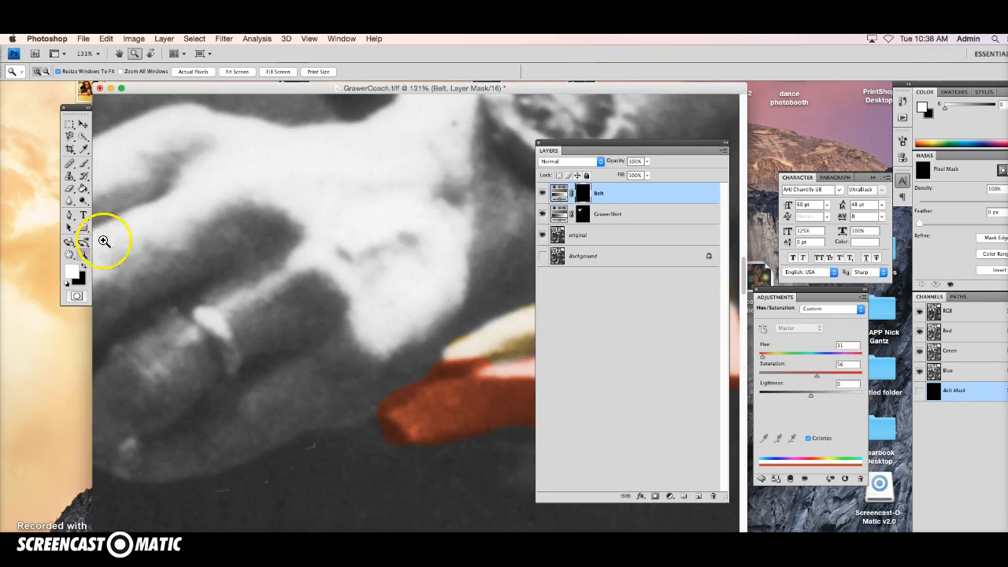
pyautogui.click(83, 163)
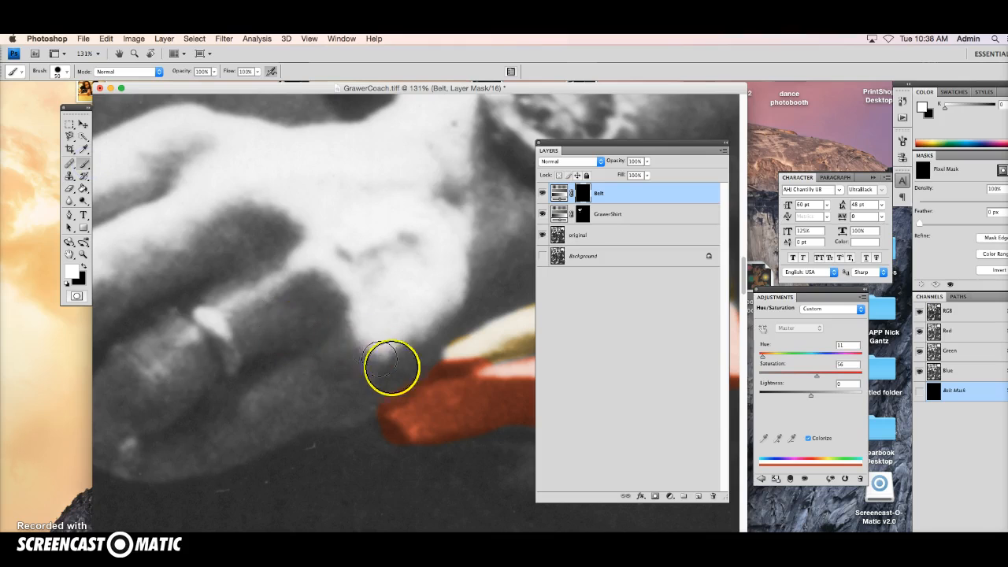
pyautogui.click(84, 266)
pyautogui.click(466, 353)
pyautogui.moveTo(466, 354)
pyautogui.mouseDown()
pyautogui.moveTo(389, 384)
pyautogui.moveTo(364, 411)
pyautogui.moveTo(369, 434)
pyautogui.moveTo(393, 453)
pyautogui.moveTo(460, 452)
pyautogui.mouseUp()
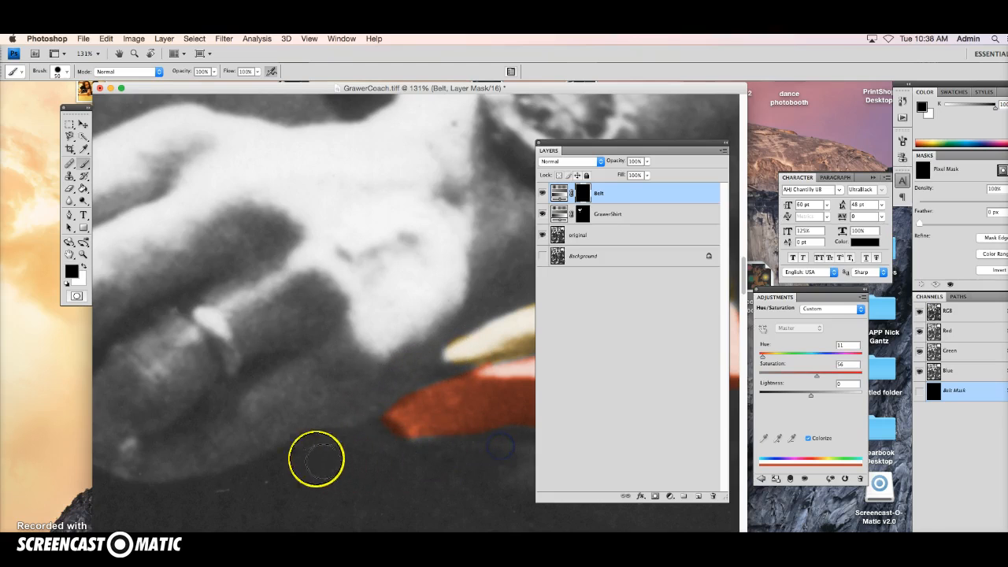
pyautogui.press('super+0')
pyautogui.press('super+minus')
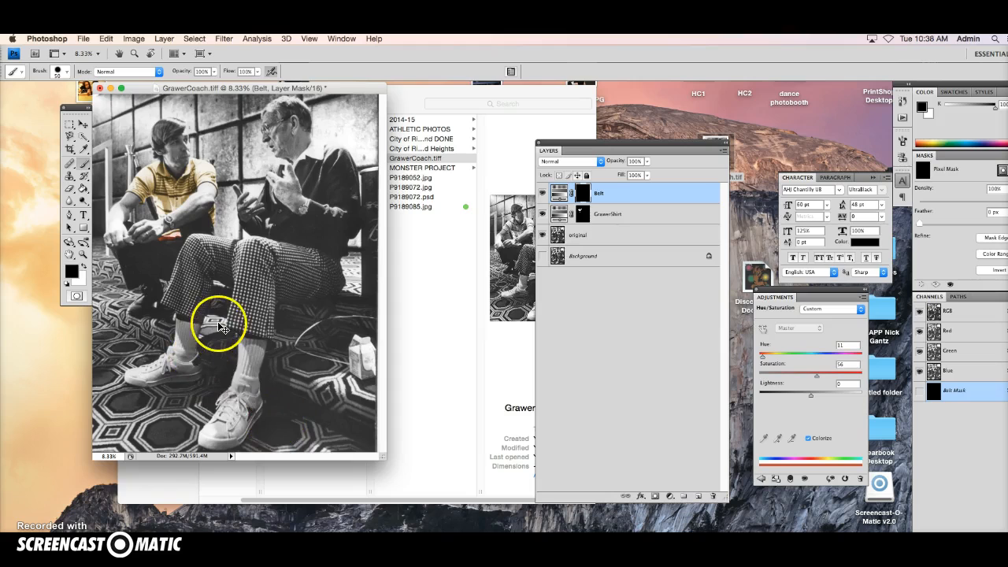
# - Add another Hue/Saturation adjustment layer above the Belt layer and turn on Colorize
pyautogui.press('super+plus')
pyautogui.press('super+plus')
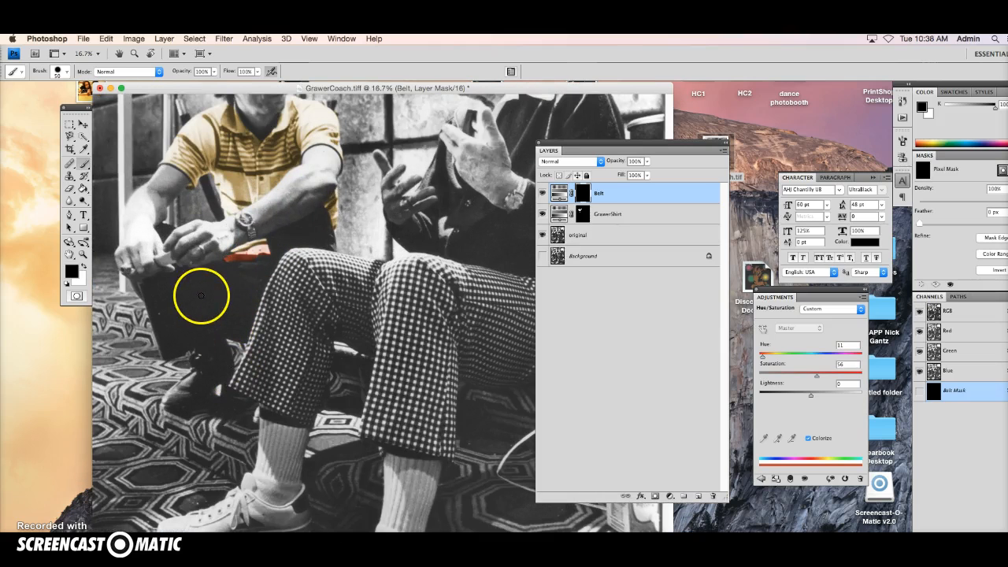
pyautogui.scroll(5, 202, 296)
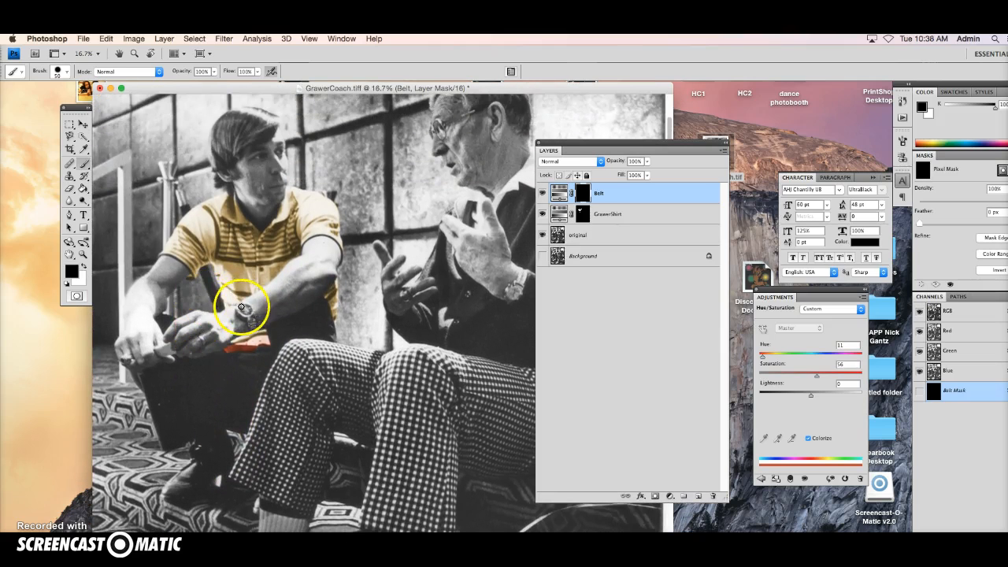
pyautogui.scroll(2, 237, 292)
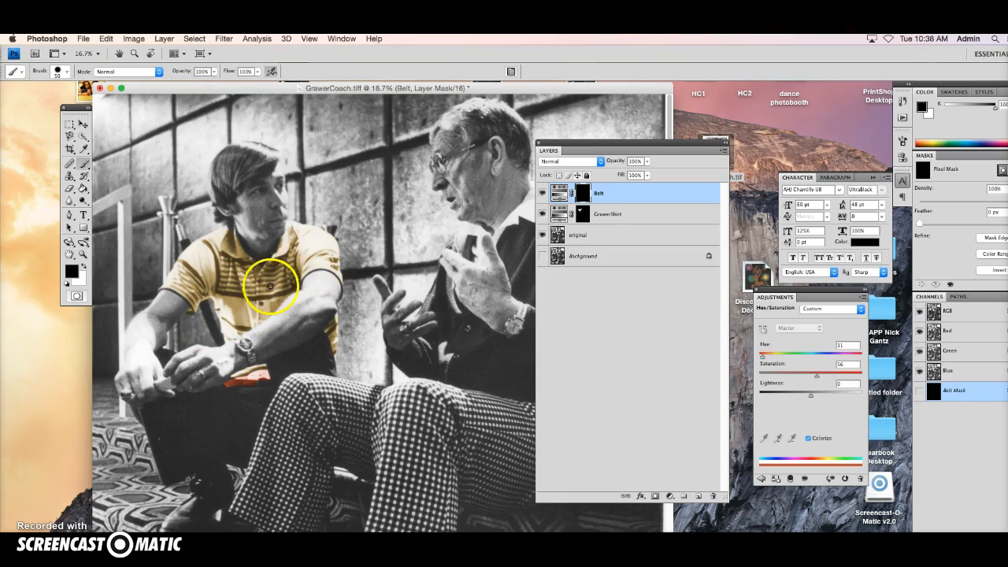
pyautogui.scroll(-4, 216, 286)
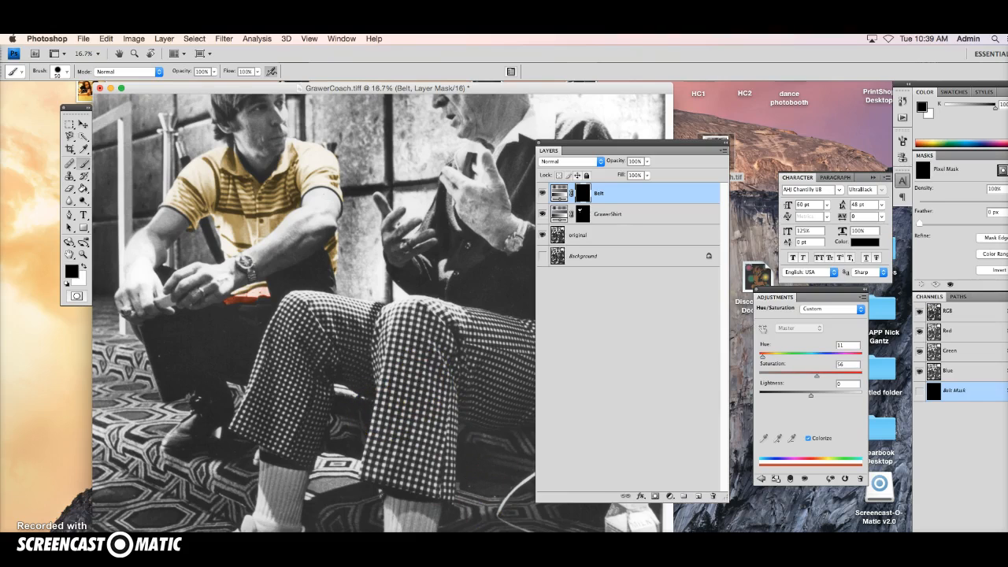
pyautogui.moveTo(585, 147); pyautogui.dragTo(664, 142)
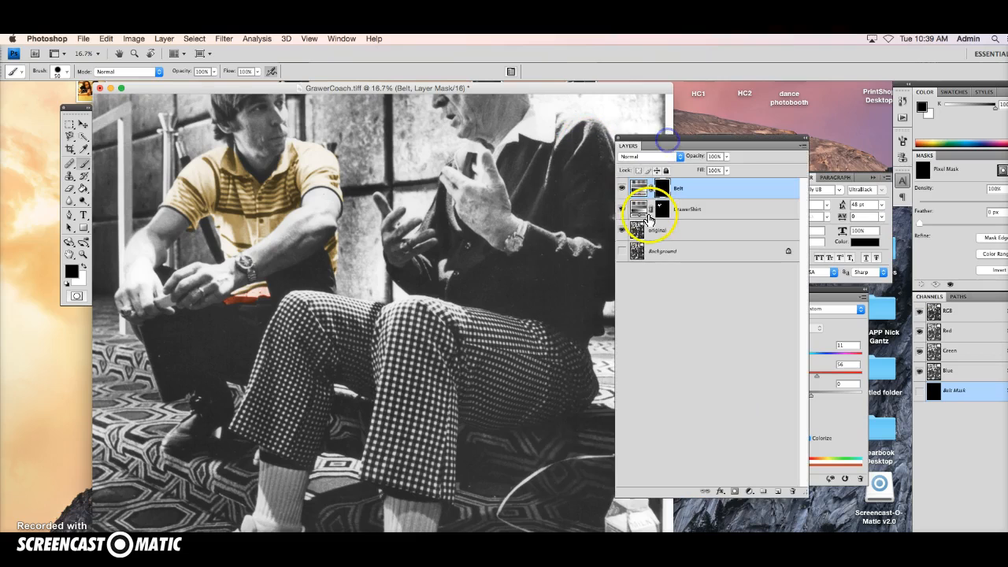
pyautogui.click(838, 411)
pyautogui.click(762, 480)
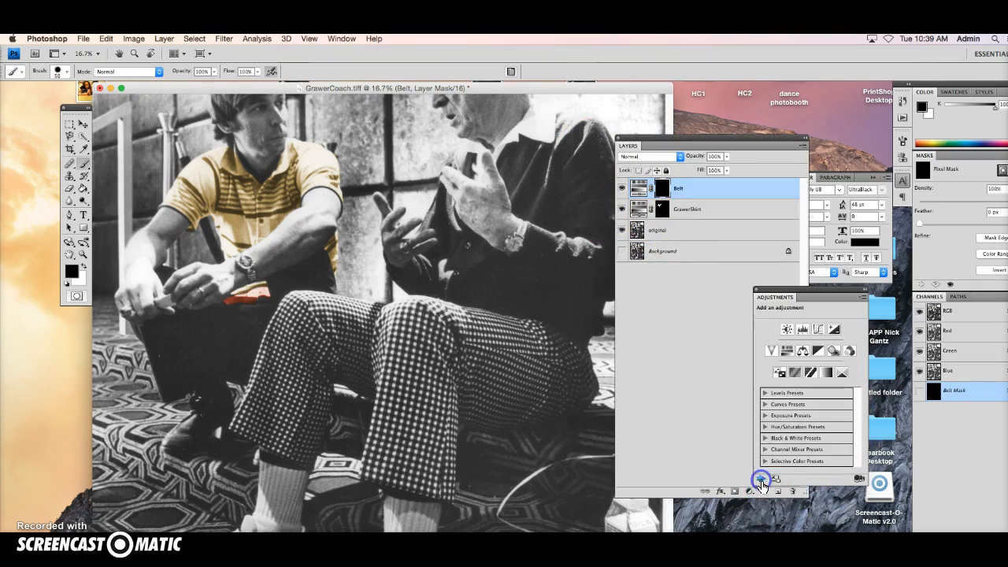
pyautogui.click(788, 352)
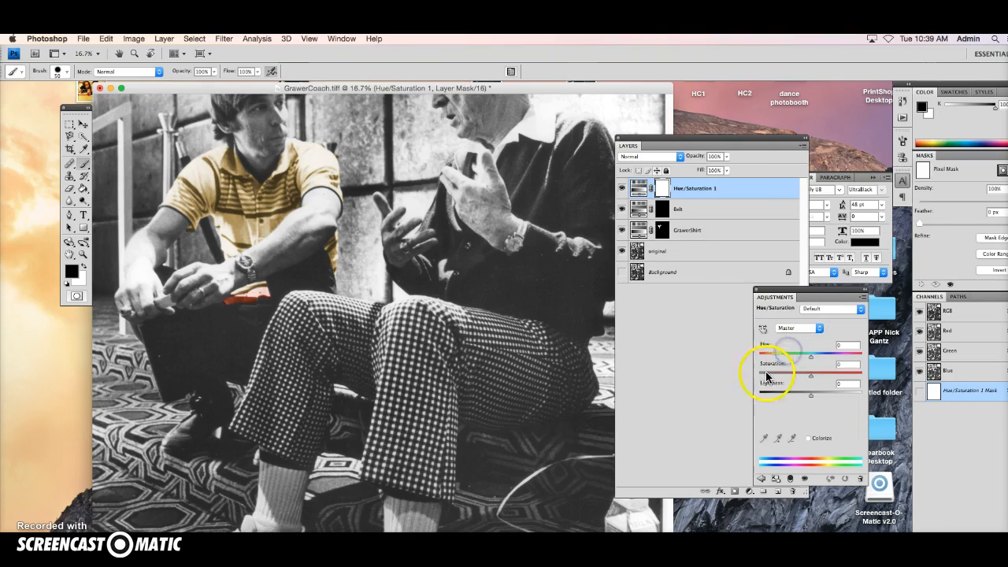
pyautogui.click(808, 438)
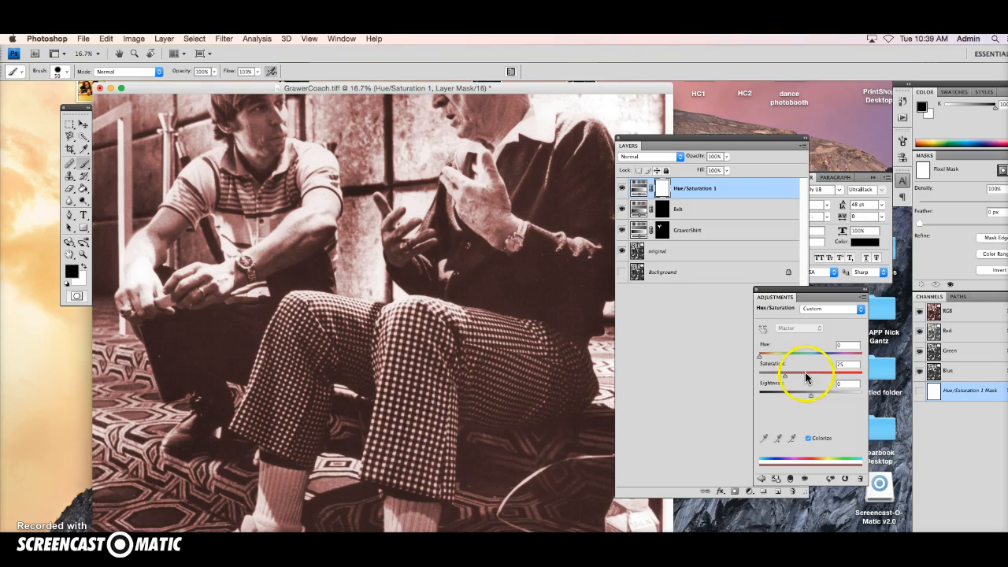
# - Tint the photo green by setting the new adjustment's hue to 119 and saturation to 34
pyautogui.moveTo(770, 358); pyautogui.dragTo(805, 358)
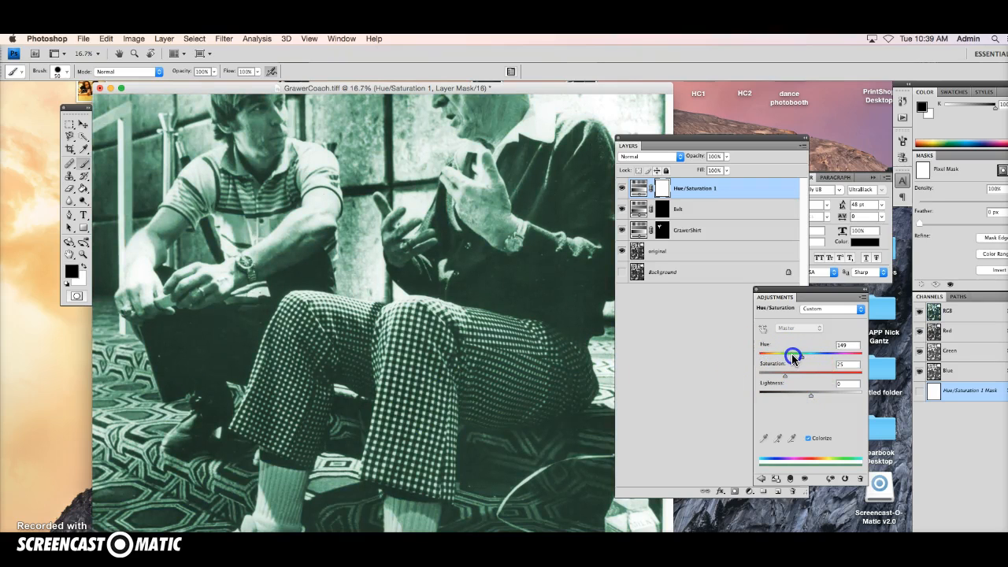
pyautogui.moveTo(807, 375); pyautogui.dragTo(816, 378)
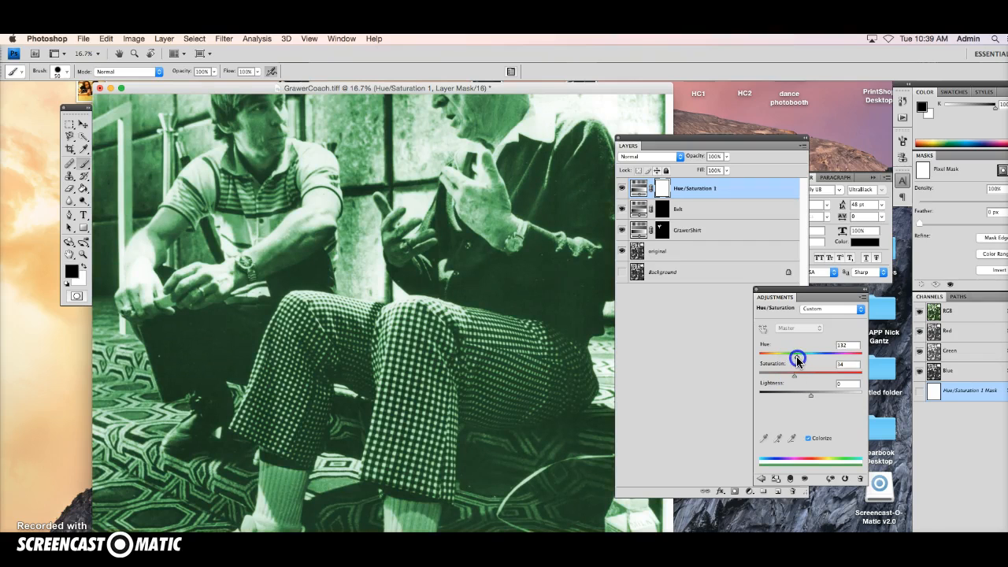
pyautogui.moveTo(790, 361); pyautogui.dragTo(798, 362)
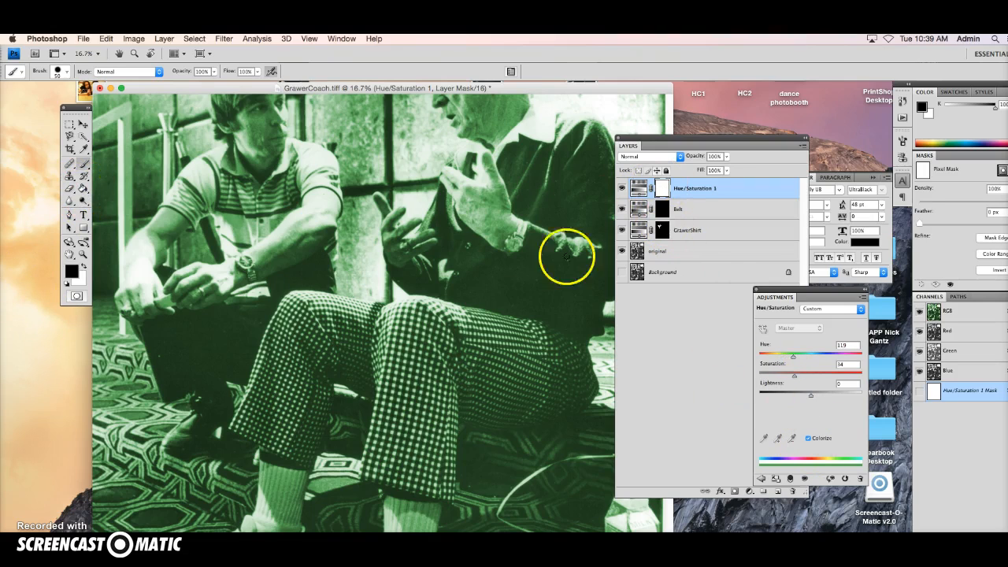
# - Fill the new adjustment's mask with black using the Paint Bucket and rename the layer CoachPants
pyautogui.click(83, 190)
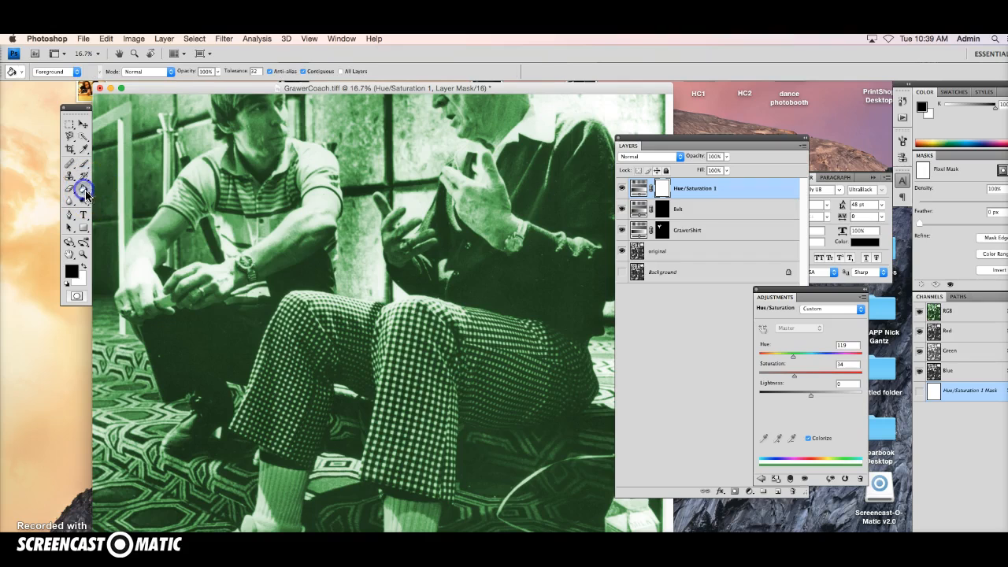
pyautogui.click(339, 255)
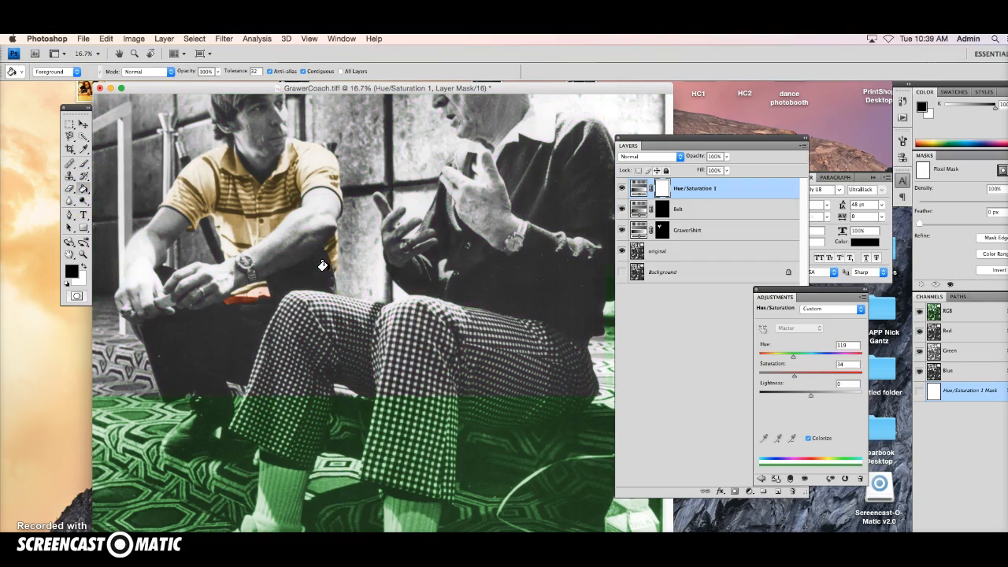
pyautogui.doubleClick(691, 191)
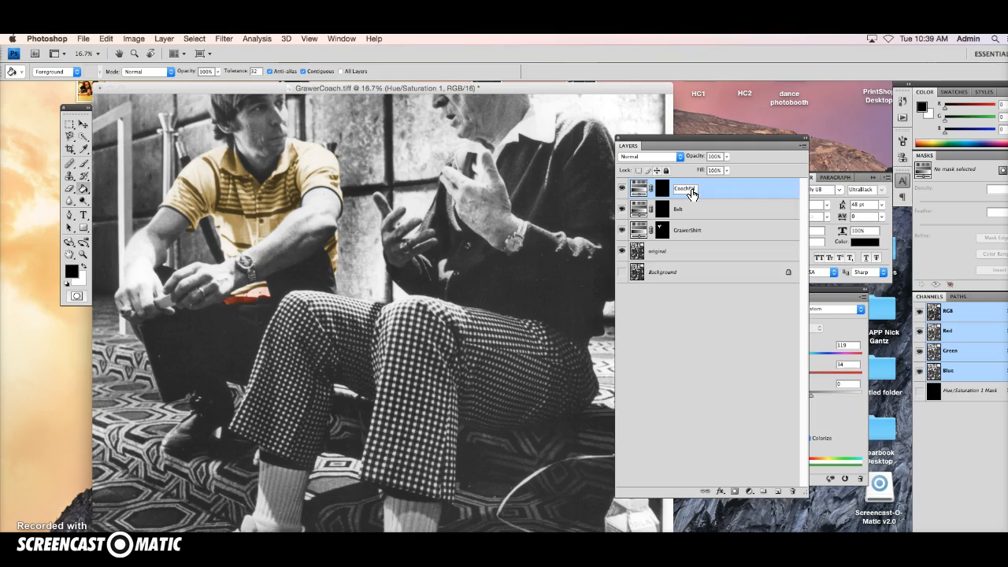
pyautogui.press('Return')
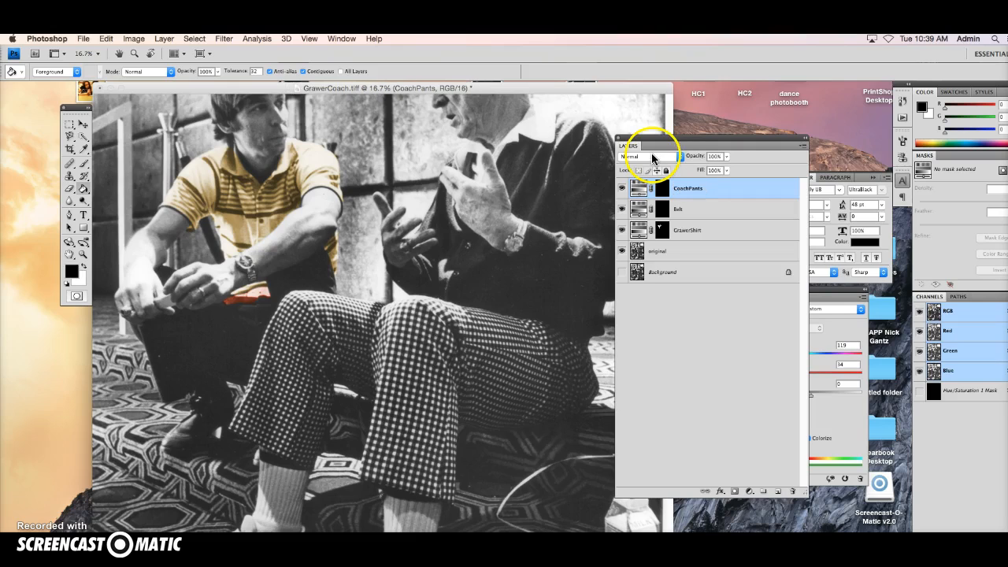
# - Target the CoachPants mask and brush a first white stroke on the older man's near trouser leg
pyautogui.click(83, 266)
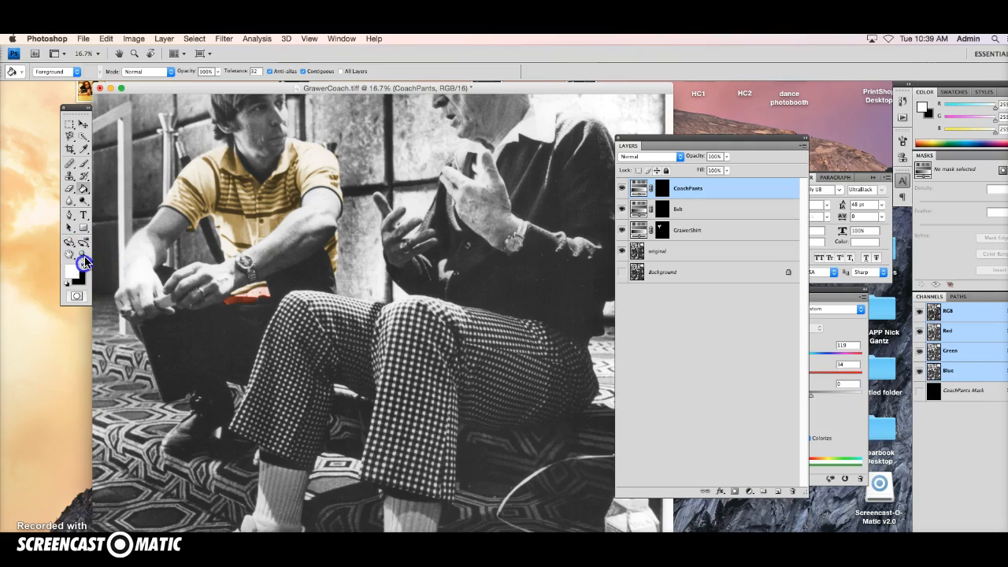
pyautogui.click(82, 161)
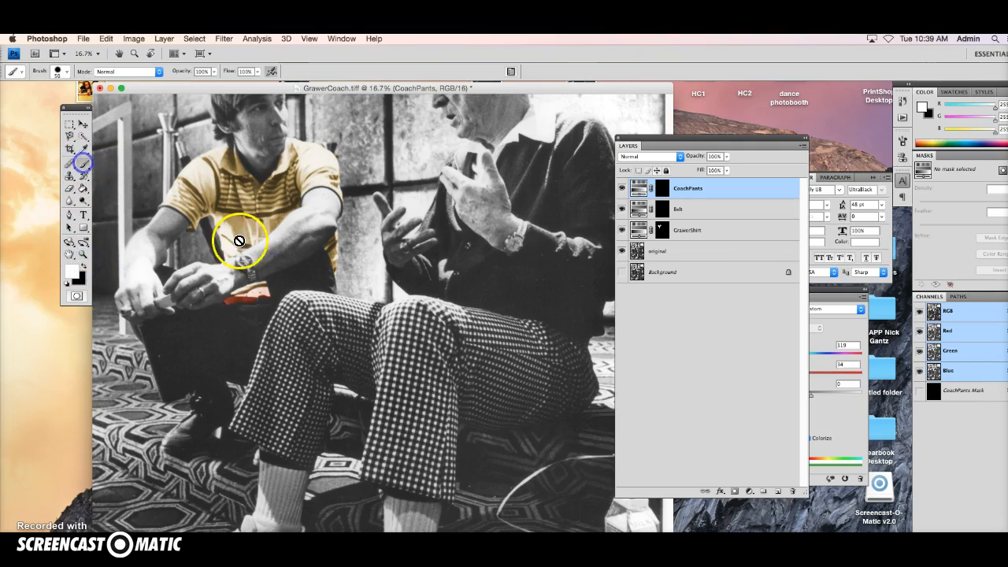
pyautogui.click(662, 193)
pyautogui.click(640, 191)
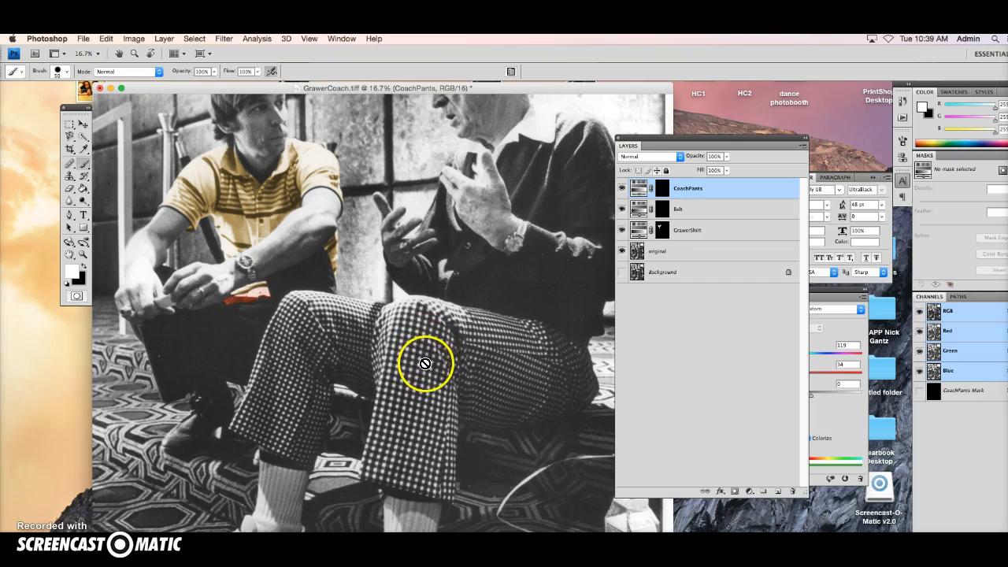
pyautogui.click(662, 185)
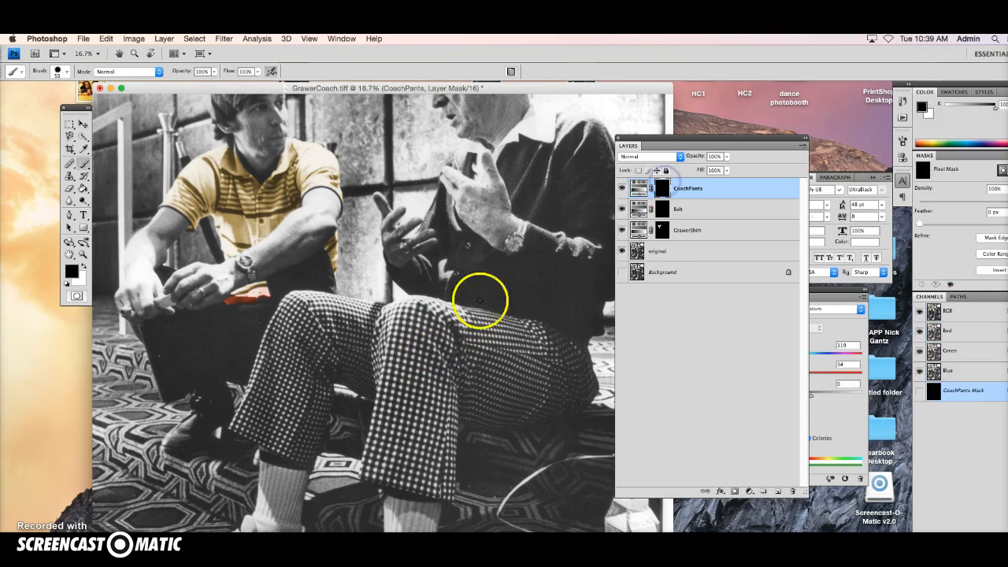
pyautogui.click(82, 266)
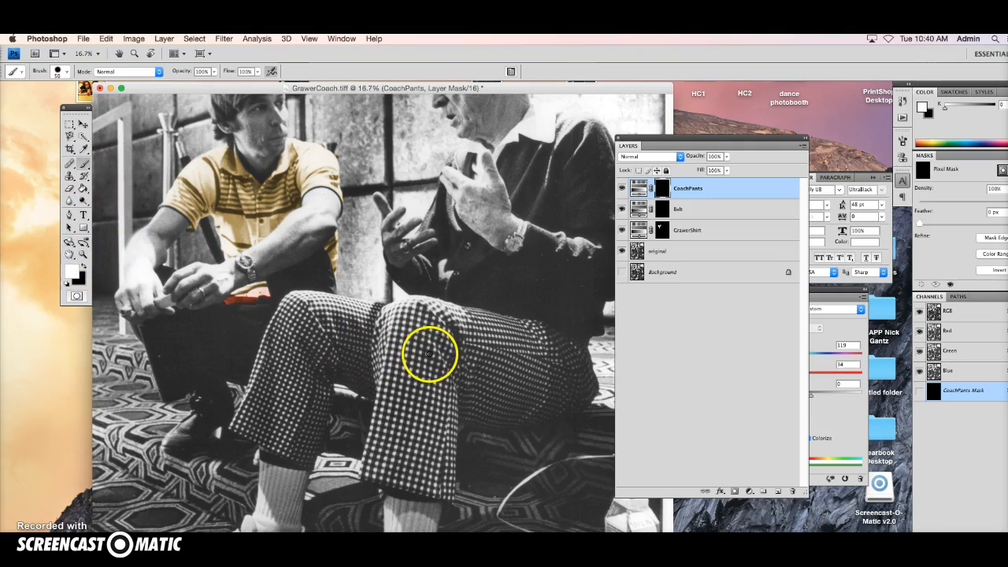
pyautogui.click(425, 365)
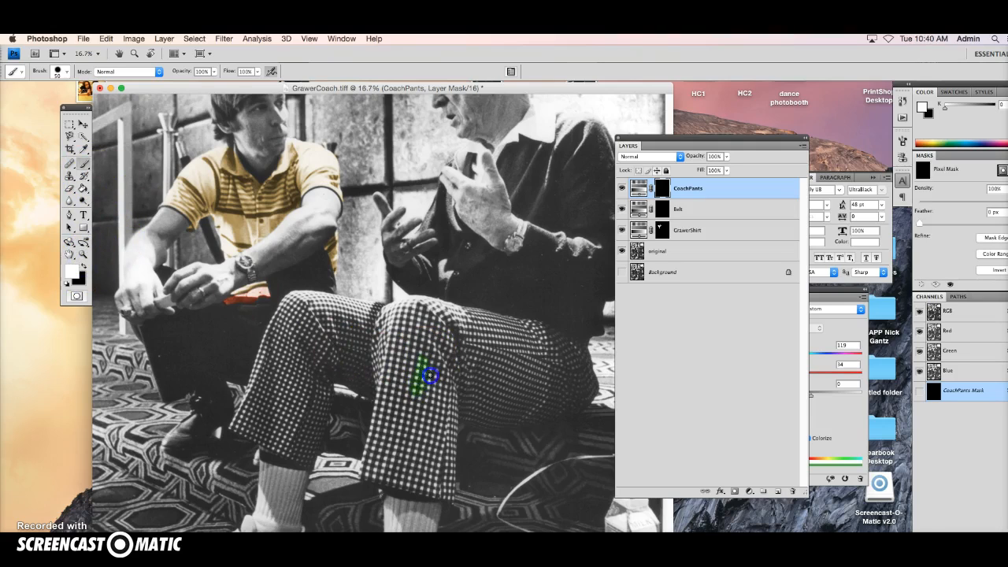
# - Enlarge the brush and paint white on the CoachPants mask over the checked trousers' seat, thighs and legs
pyautogui.press(']')
pyautogui.press(']')
pyautogui.press(']')
pyautogui.press(']')
pyautogui.press(']')
pyautogui.press(']')
pyautogui.press(']')
pyautogui.press(']')
pyautogui.press(']')
pyautogui.press(']')
pyautogui.press(']')
pyautogui.press(']')
pyautogui.press(']')
pyautogui.press(']')
pyautogui.moveTo(557, 369)
pyautogui.mouseDown()
pyautogui.moveTo(494, 346)
pyautogui.moveTo(443, 360)
pyautogui.moveTo(415, 445)
pyautogui.moveTo(408, 334)
pyautogui.moveTo(428, 325)
pyautogui.moveTo(518, 343)
pyautogui.moveTo(542, 354)
pyautogui.moveTo(557, 377)
pyautogui.moveTo(549, 390)
pyautogui.moveTo(508, 396)
pyautogui.moveTo(470, 384)
pyautogui.moveTo(489, 398)
pyautogui.moveTo(569, 388)
pyautogui.moveTo(567, 369)
pyautogui.moveTo(441, 390)
pyautogui.moveTo(424, 409)
pyautogui.moveTo(446, 422)
pyautogui.moveTo(442, 486)
pyautogui.moveTo(373, 470)
pyautogui.moveTo(397, 376)
pyautogui.moveTo(394, 398)
pyautogui.moveTo(357, 368)
pyautogui.moveTo(376, 388)
pyautogui.moveTo(383, 332)
pyautogui.moveTo(441, 315)
pyautogui.moveTo(415, 309)
pyautogui.moveTo(377, 319)
pyautogui.moveTo(301, 303)
pyautogui.moveTo(287, 312)
pyautogui.moveTo(246, 412)
pyautogui.mouseUp()
pyautogui.press('[')
pyautogui.click(450, 413)
# - Reduce the brush to 250 px and paint white over the remaining gray patches of the checked trouser legs
pyautogui.press('[')
pyautogui.press('[')
pyautogui.press('[')
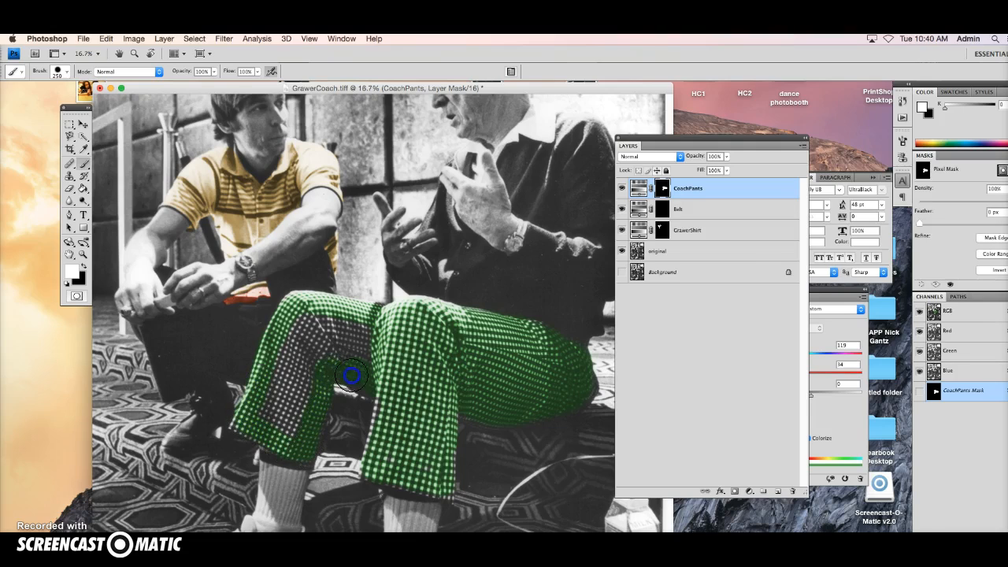
pyautogui.moveTo(341, 341)
pyautogui.mouseDown()
pyautogui.moveTo(304, 358)
pyautogui.moveTo(285, 357)
pyautogui.moveTo(290, 341)
pyautogui.moveTo(287, 396)
pyautogui.moveTo(323, 342)
pyautogui.moveTo(396, 383)
pyautogui.moveTo(390, 394)
pyautogui.mouseUp()
pyautogui.moveTo(377, 434); pyautogui.dragTo(376, 465)
pyautogui.moveTo(299, 426); pyautogui.dragTo(312, 355)
pyautogui.moveTo(404, 326)
pyautogui.mouseDown()
pyautogui.moveTo(472, 319)
pyautogui.moveTo(409, 308)
pyautogui.moveTo(360, 322)
pyautogui.moveTo(300, 301)
pyautogui.moveTo(277, 335)
pyautogui.moveTo(267, 358)
pyautogui.mouseUp()
pyautogui.press('p')
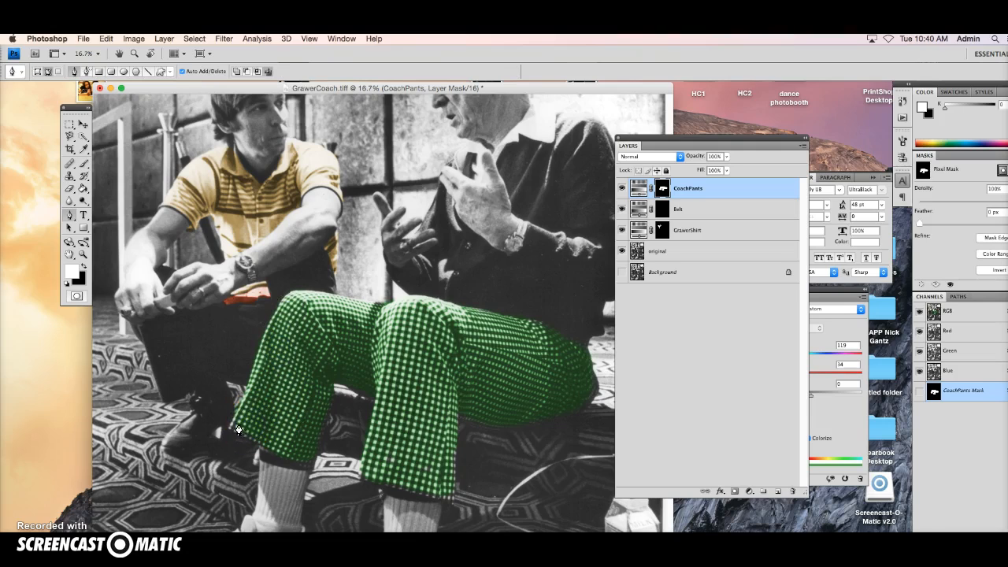
pyautogui.click(70, 138)
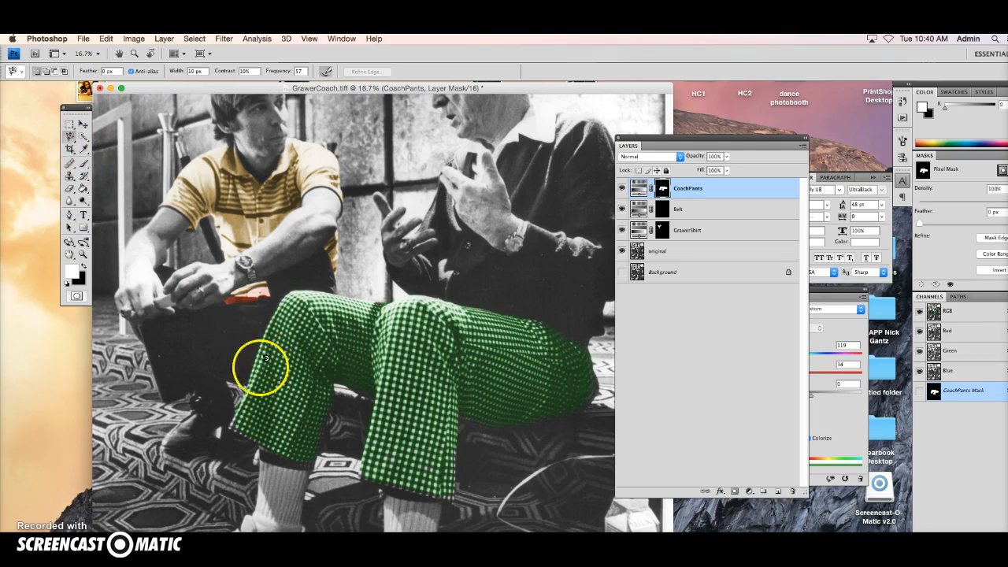
pyautogui.click(245, 392)
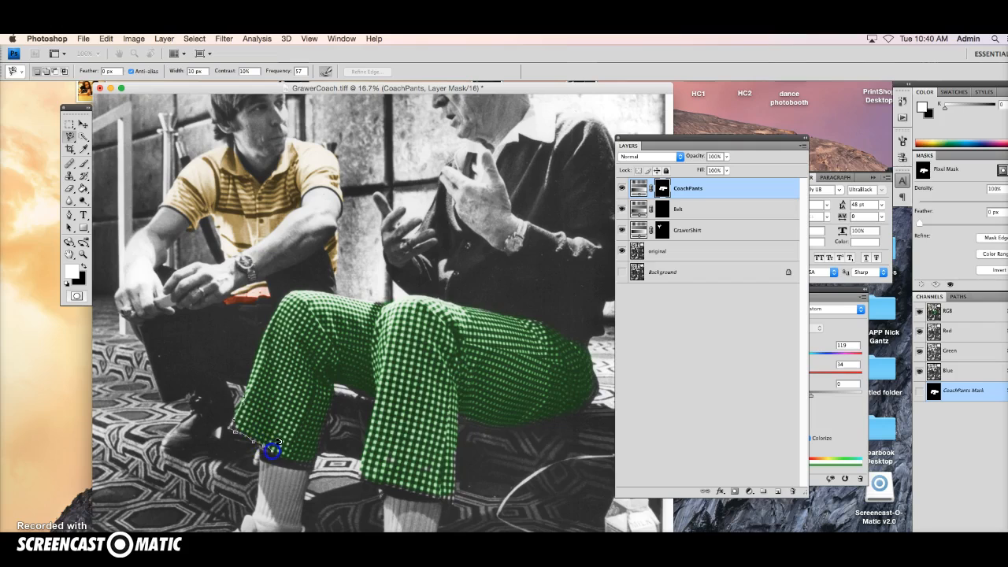
pyautogui.doubleClick(266, 403)
pyautogui.press('super+d')
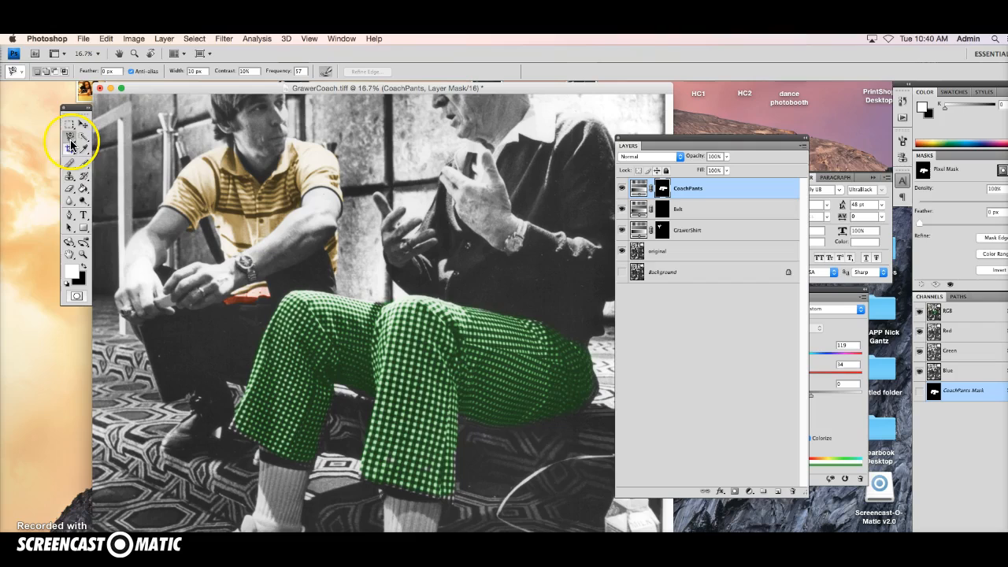
# - Start a Pen path around the checked trousers, tracing the far leg's hem and inner edge up to the knee gap
pyautogui.click(69, 215)
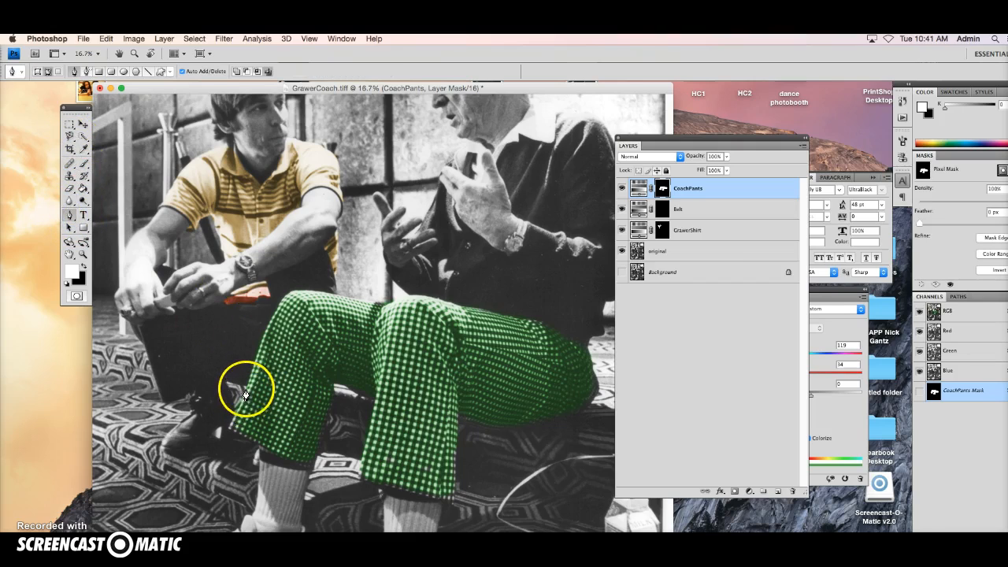
pyautogui.click(228, 433)
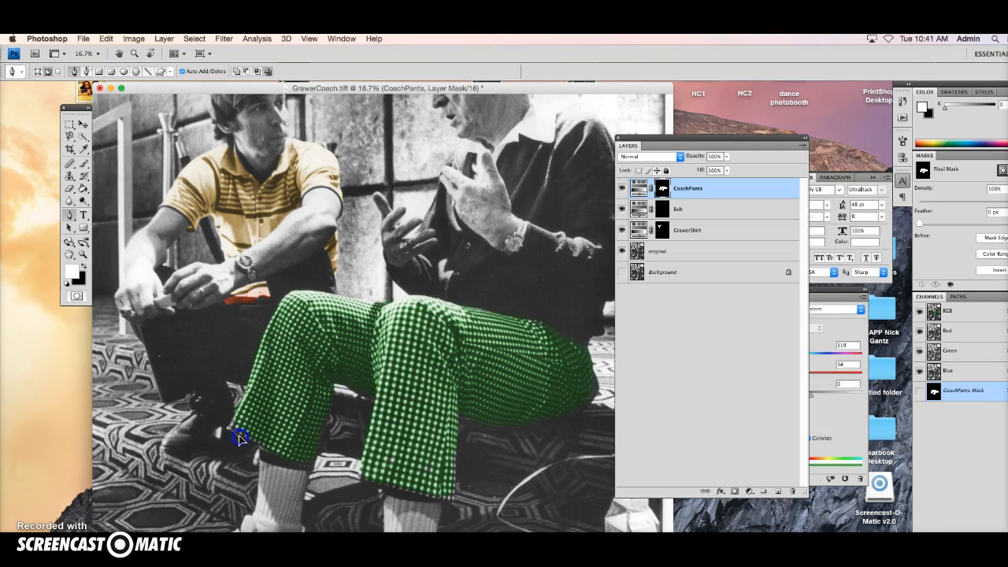
pyautogui.click(288, 465)
pyautogui.click(335, 399)
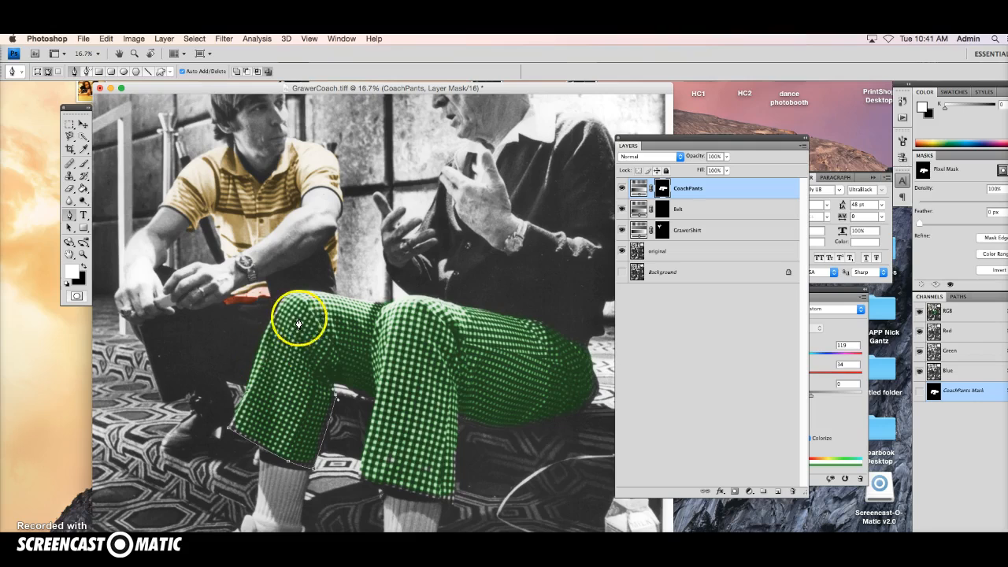
pyautogui.click(334, 389)
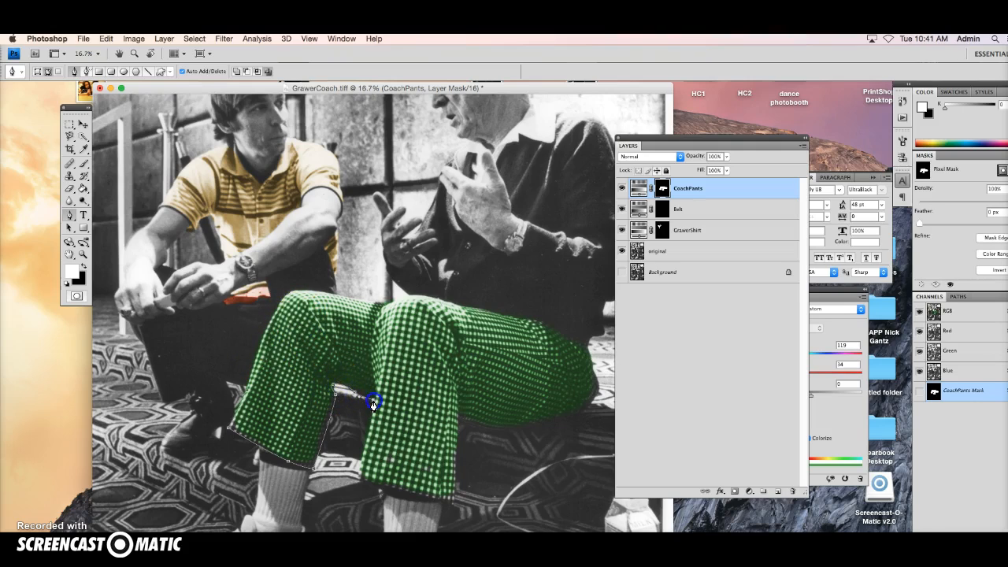
# - Continue the Pen path along the near leg's hem, up its back edge and around the underside of the thigh and seat
pyautogui.click(355, 481)
pyautogui.click(439, 498)
pyautogui.click(454, 506)
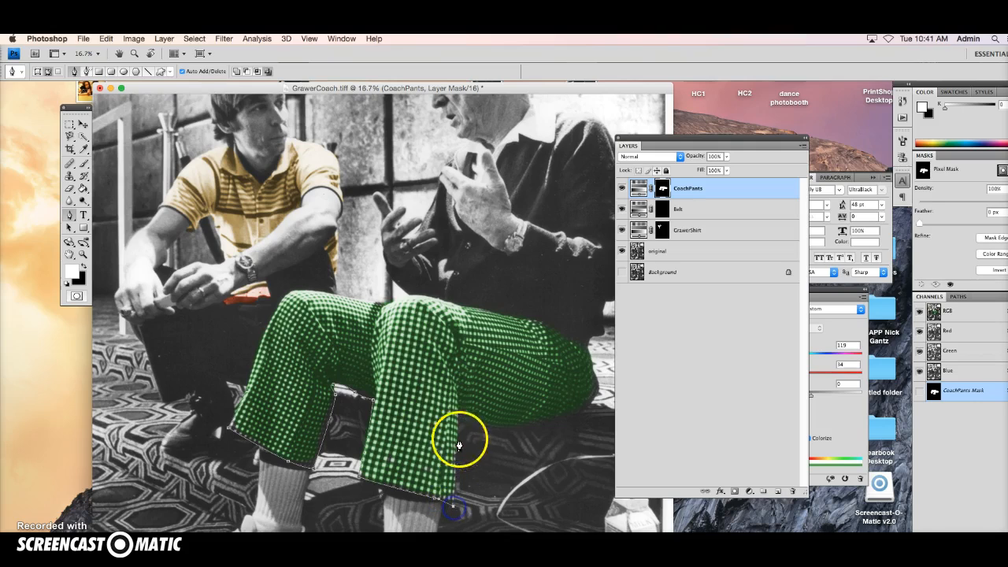
pyautogui.click(457, 422)
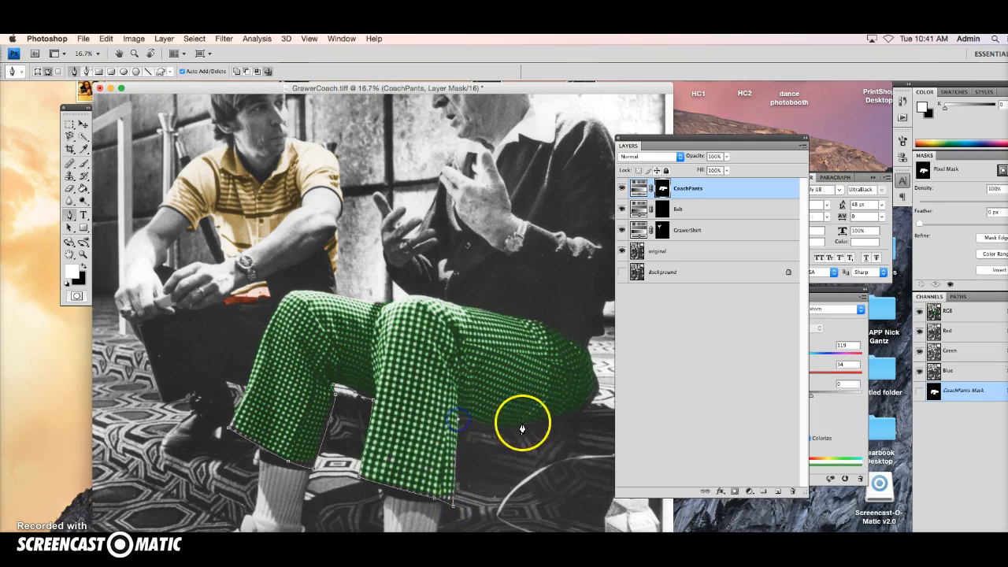
pyautogui.moveTo(547, 423); pyautogui.dragTo(597, 406)
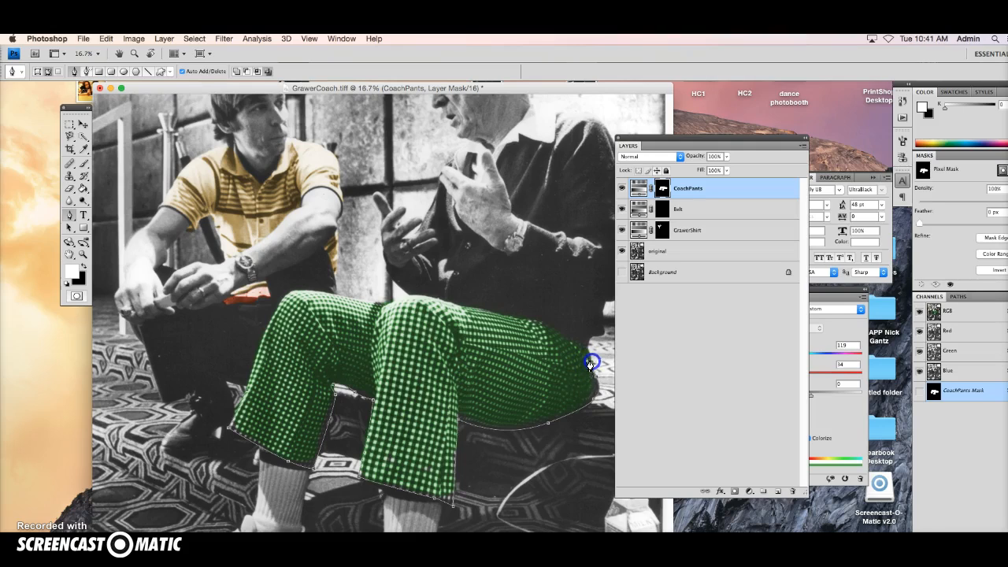
# - Complete the Pen path along the waist, the upper thighs and both knees, back down the far leg's outer edge
pyautogui.click(546, 322)
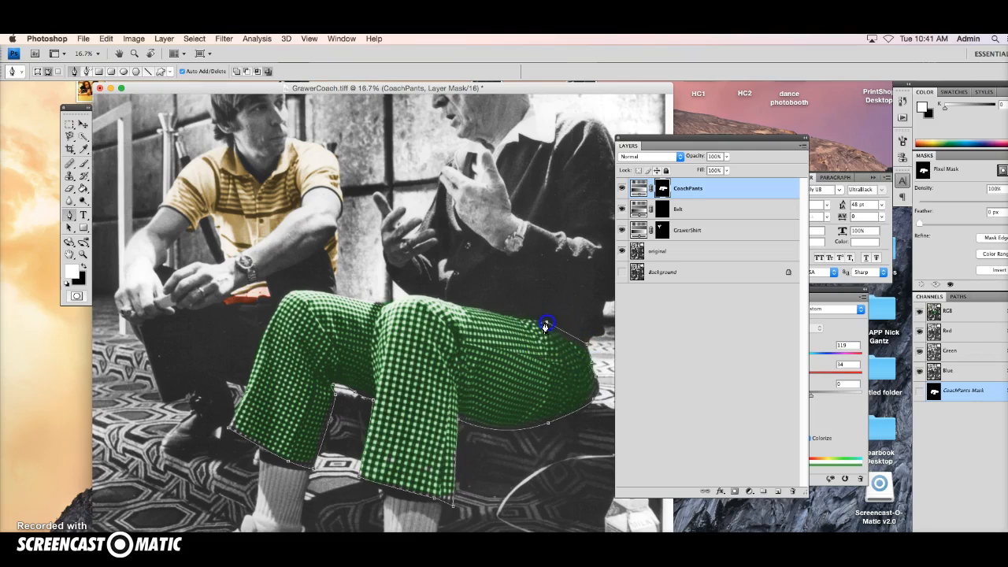
pyautogui.click(462, 309)
pyautogui.click(402, 299)
pyautogui.click(311, 293)
pyautogui.click(246, 392)
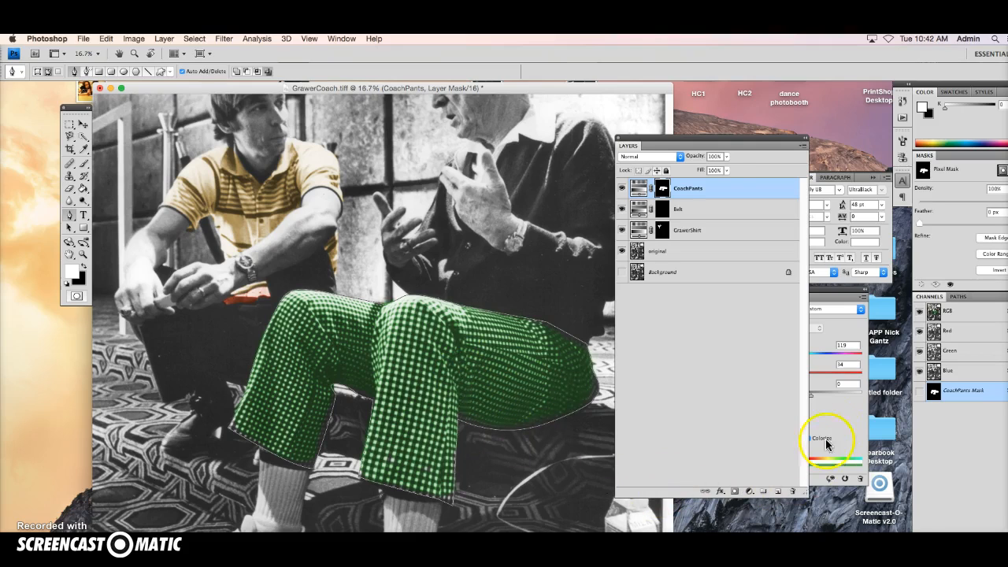
# - Load the work path around the checked trousers as a selection
pyautogui.click(958, 297)
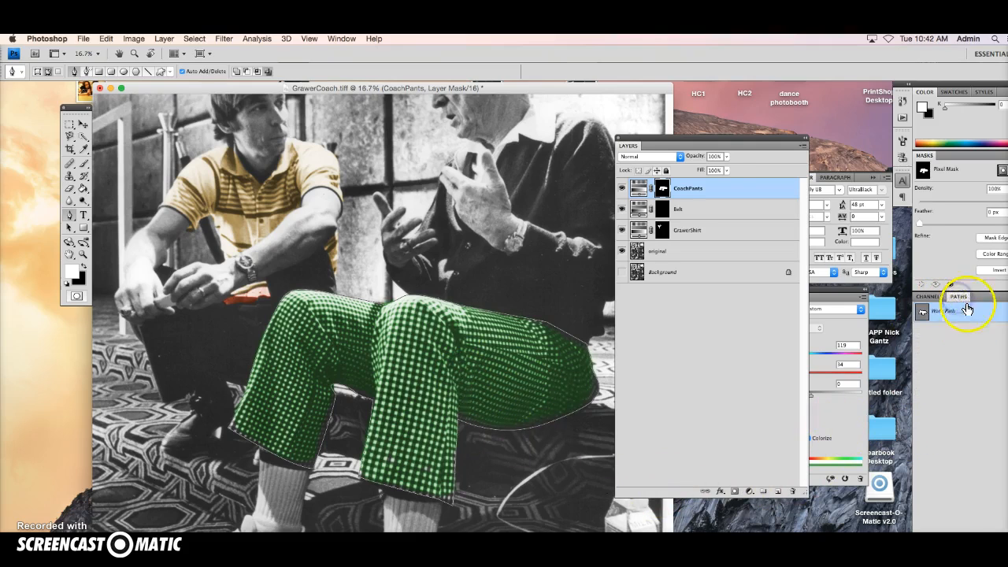
pyautogui.moveTo(959, 297); pyautogui.dragTo(520, 118)
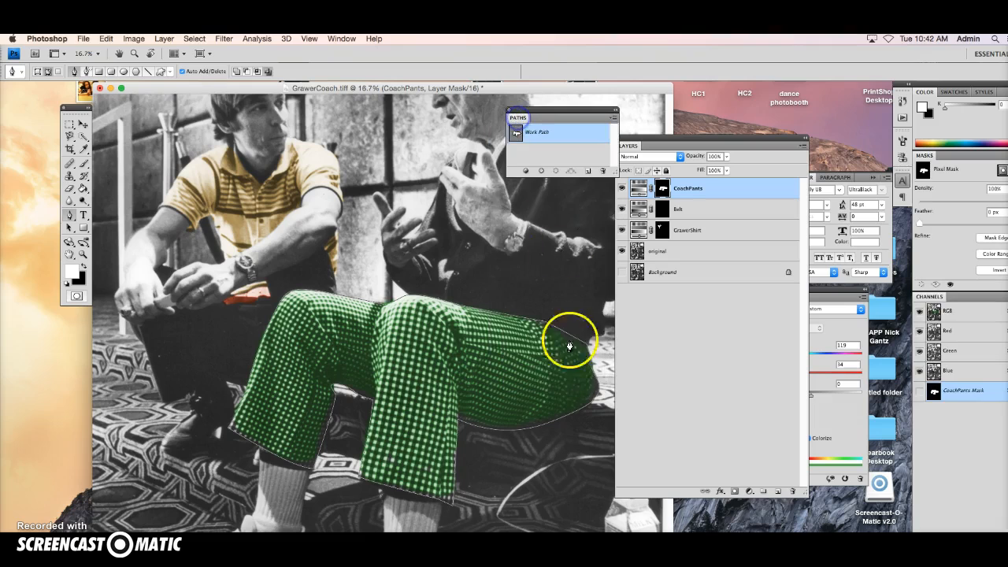
pyautogui.click(553, 171)
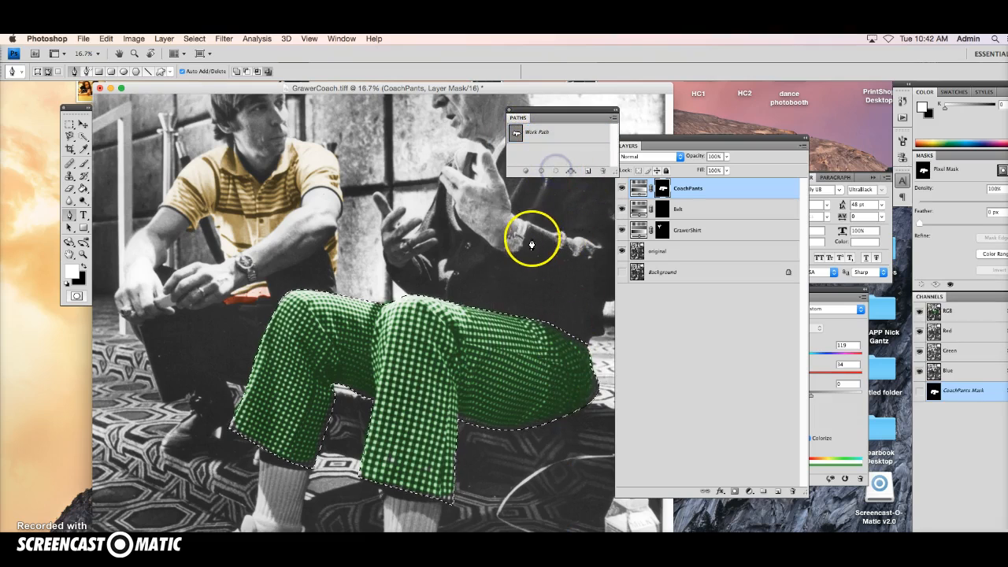
# - Paint white with the 250 px brush on the CoachPants mask, covering the trousers inside the selection up to their edges
pyautogui.click(83, 163)
pyautogui.click(663, 188)
pyautogui.click(595, 351)
pyautogui.moveTo(595, 352)
pyautogui.mouseDown()
pyautogui.moveTo(558, 420)
pyautogui.moveTo(472, 424)
pyautogui.moveTo(506, 406)
pyautogui.moveTo(491, 317)
pyautogui.mouseUp()
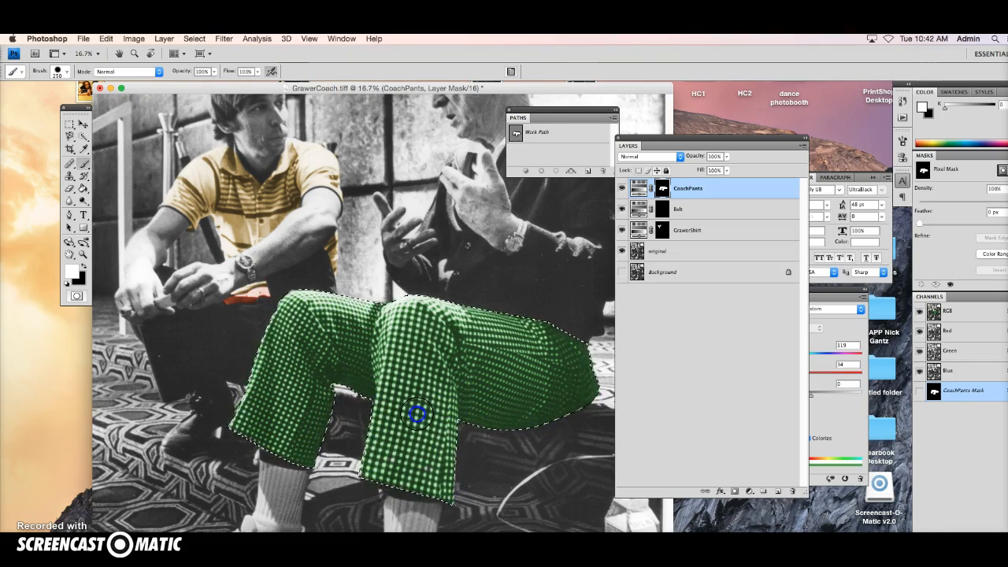
# - Test the mask by painting black across the far trouser leg, and restore the area with white
pyautogui.click(85, 267)
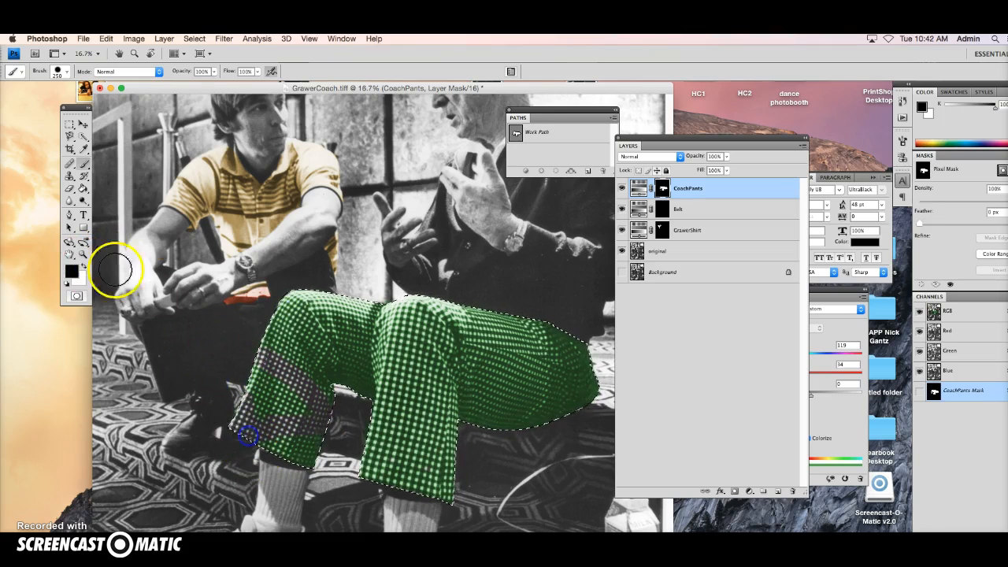
pyautogui.click(84, 266)
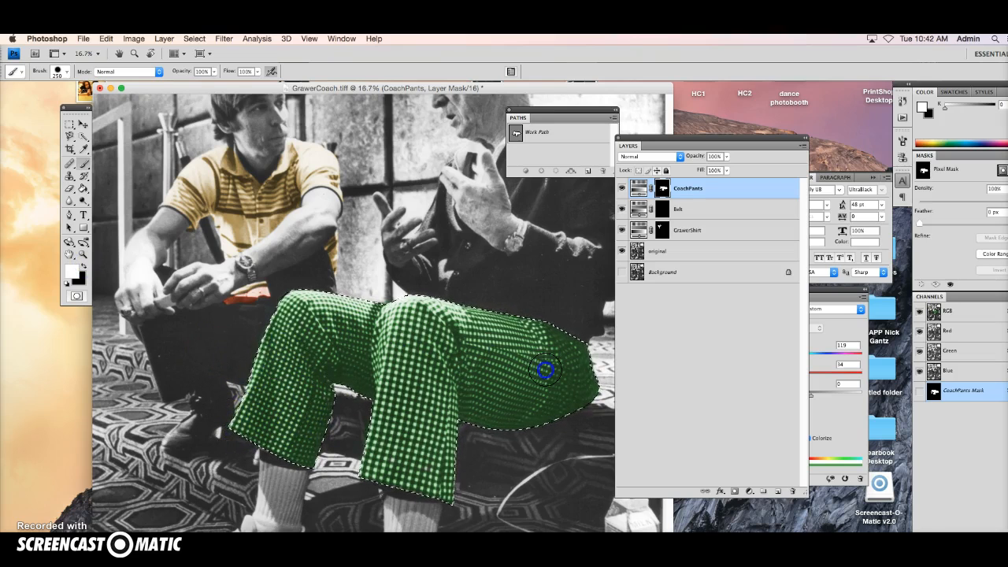
pyautogui.moveTo(281, 415)
pyautogui.mouseDown()
pyautogui.moveTo(257, 392)
pyautogui.moveTo(271, 367)
pyautogui.mouseUp()
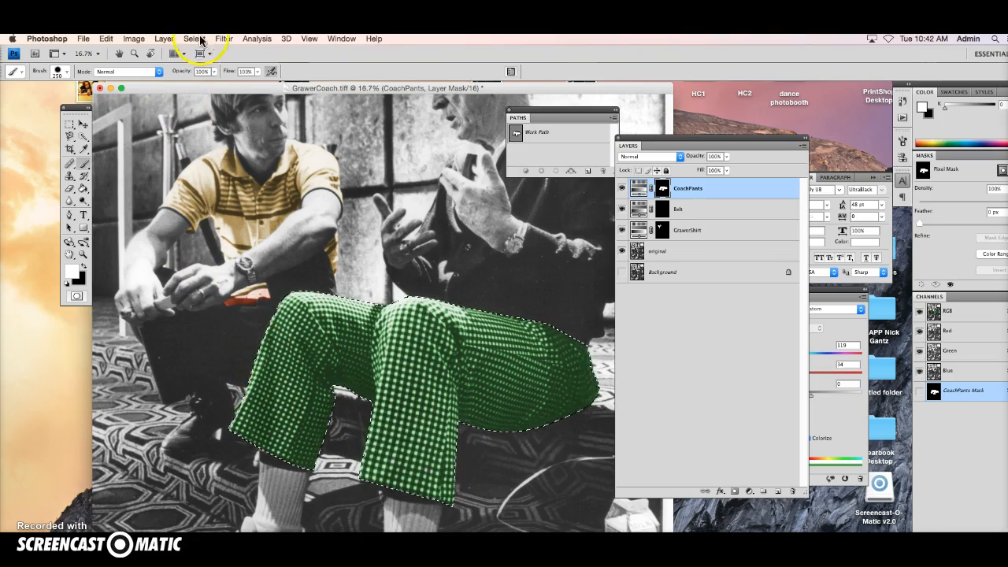
# - Invert the selection, paint black along the outside edges of the trousers on the mask, and deselect
pyautogui.click(194, 39)
pyautogui.click(199, 82)
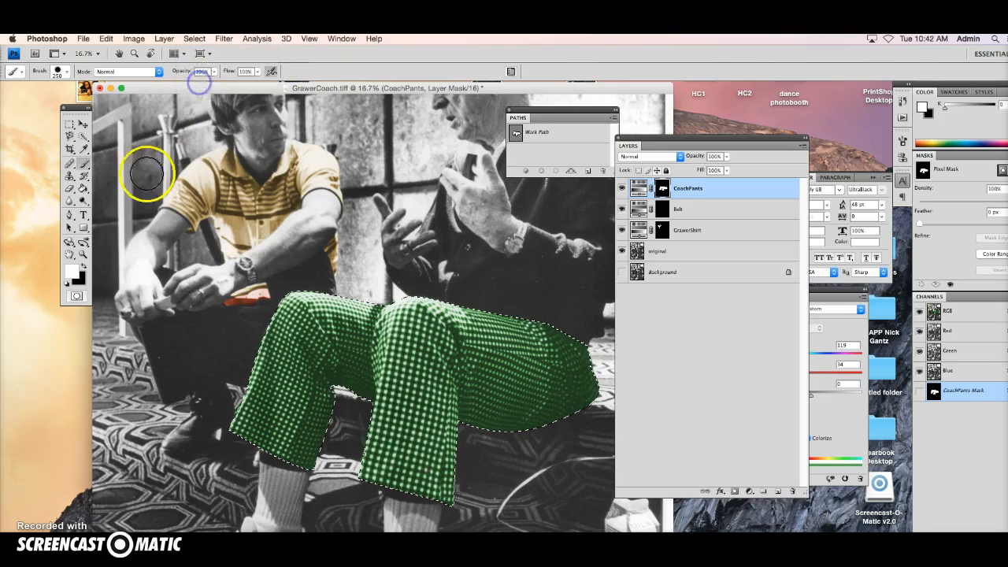
pyautogui.click(85, 268)
pyautogui.click(258, 359)
pyautogui.moveTo(258, 359)
pyautogui.mouseDown()
pyautogui.moveTo(232, 435)
pyautogui.moveTo(309, 470)
pyautogui.moveTo(335, 397)
pyautogui.moveTo(372, 406)
pyautogui.moveTo(359, 469)
pyautogui.moveTo(467, 504)
pyautogui.moveTo(462, 416)
pyautogui.moveTo(538, 430)
pyautogui.moveTo(571, 411)
pyautogui.moveTo(592, 380)
pyautogui.moveTo(578, 354)
pyautogui.moveTo(461, 306)
pyautogui.moveTo(291, 290)
pyautogui.mouseUp()
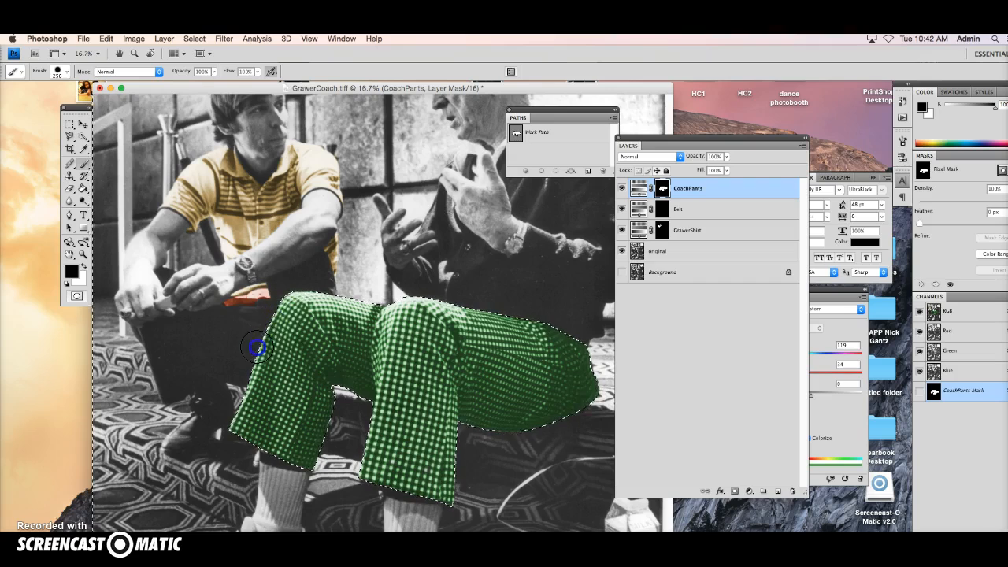
pyautogui.hotkey('ctrl', 'd')
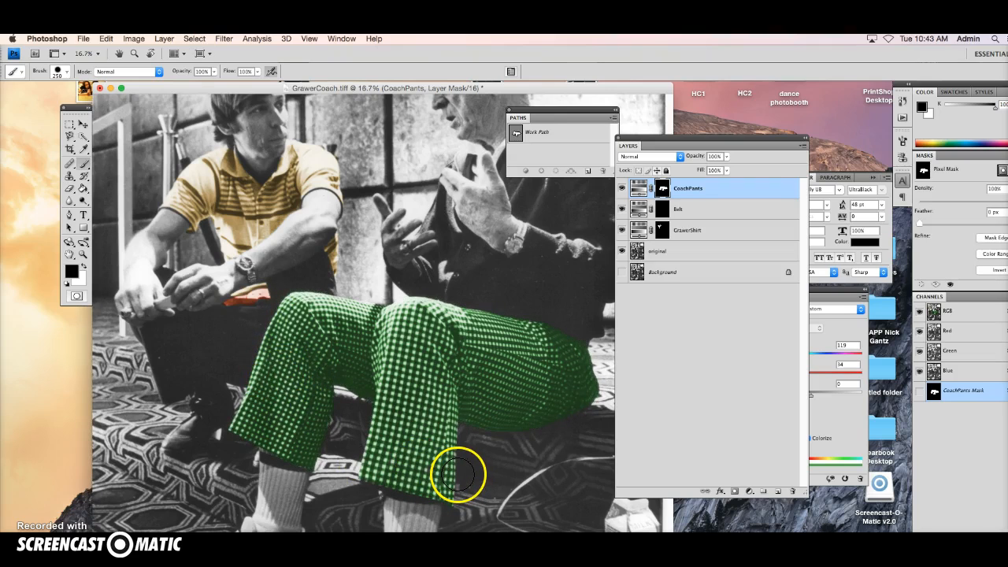
# - Recolor the checked trousers blue by setting the CoachPants adjustment's hue to 222
pyautogui.scroll(5, 389, 423)
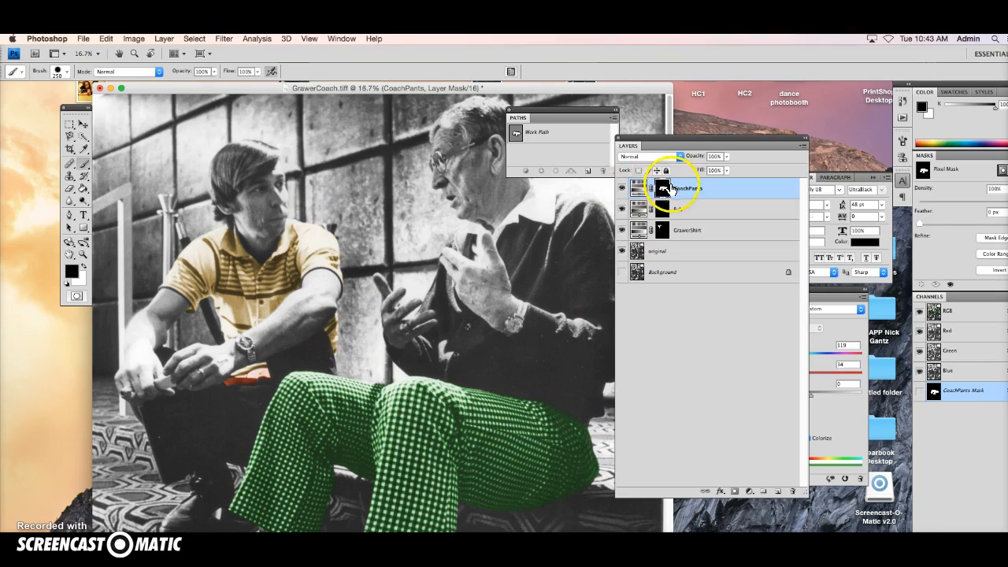
pyautogui.click(639, 189)
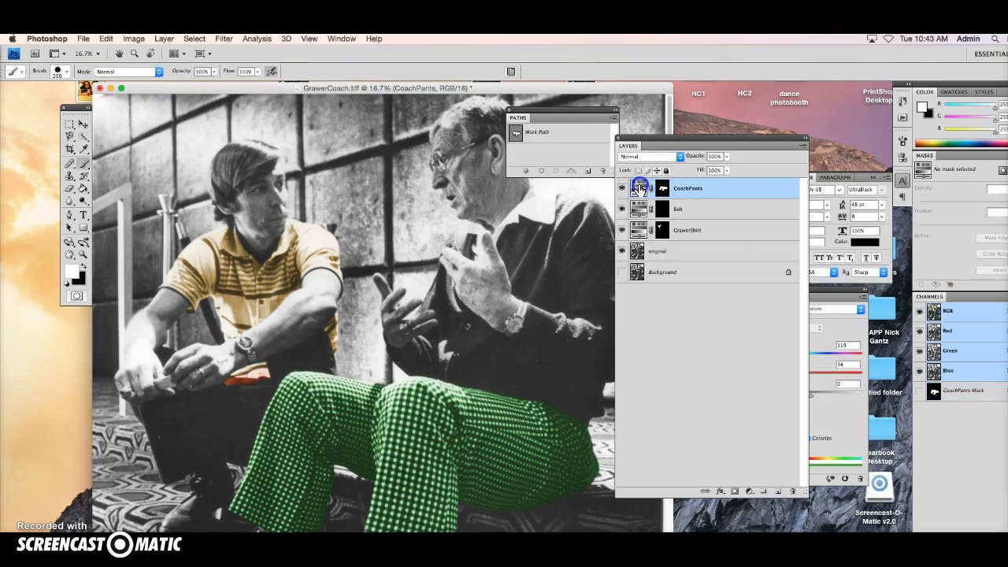
pyautogui.click(848, 420)
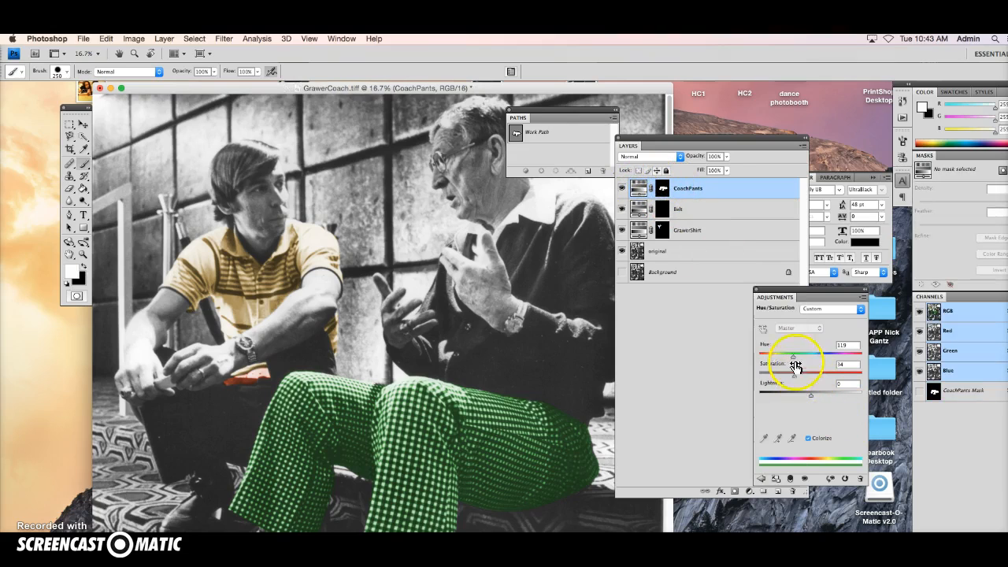
pyautogui.moveTo(818, 356); pyautogui.dragTo(822, 356)
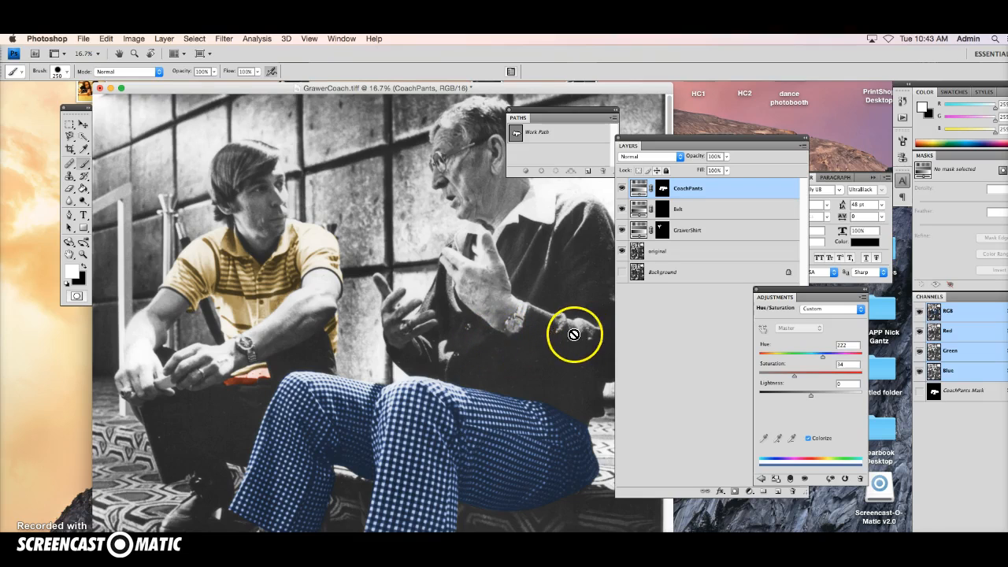
# - Examine the recolored trousers from the hems up to the waist and check their edges against the surrounding photo
pyautogui.scroll(-5, 442, 386)
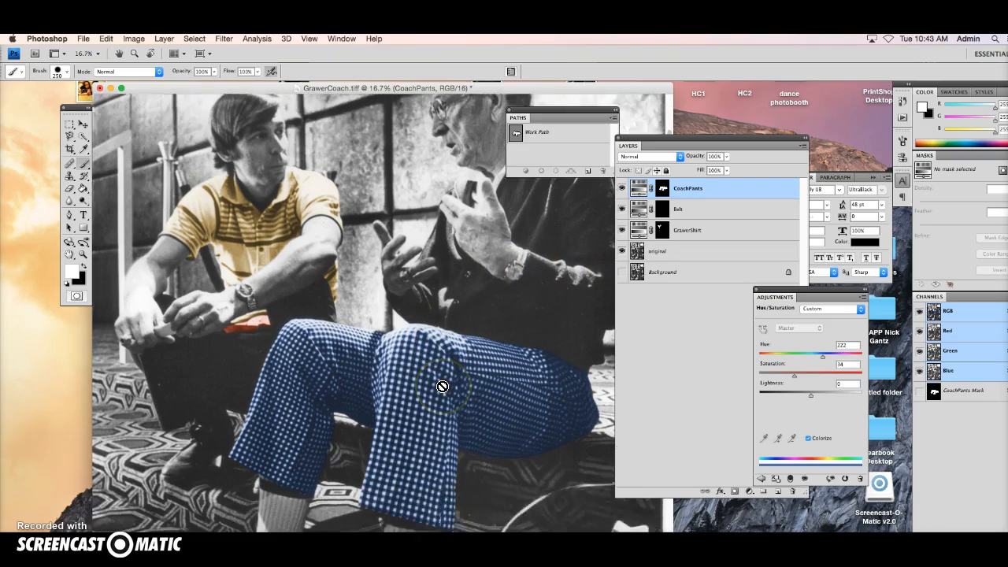
pyautogui.scroll(1, 441, 386)
pyautogui.click(697, 187)
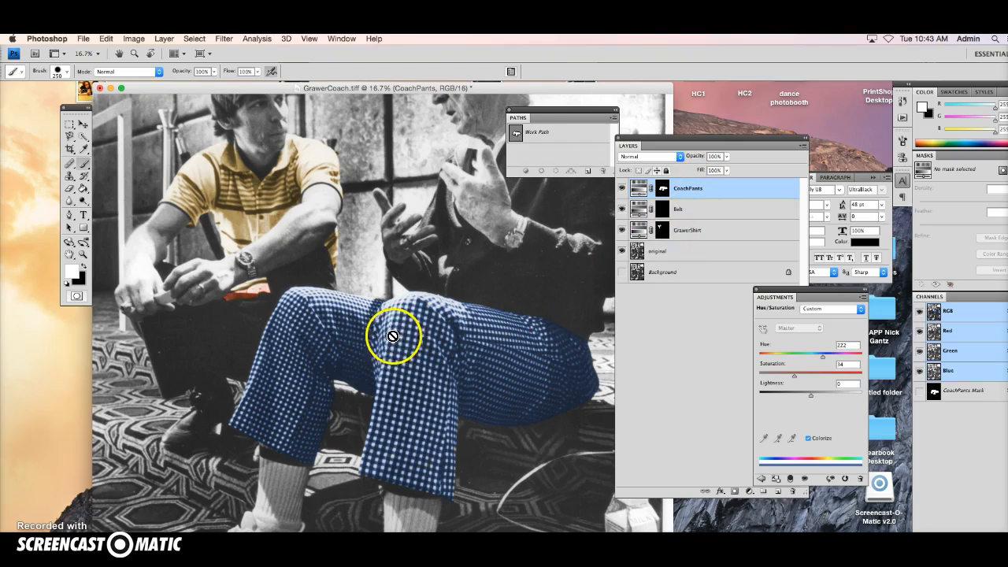
pyautogui.scroll(-6, 306, 328)
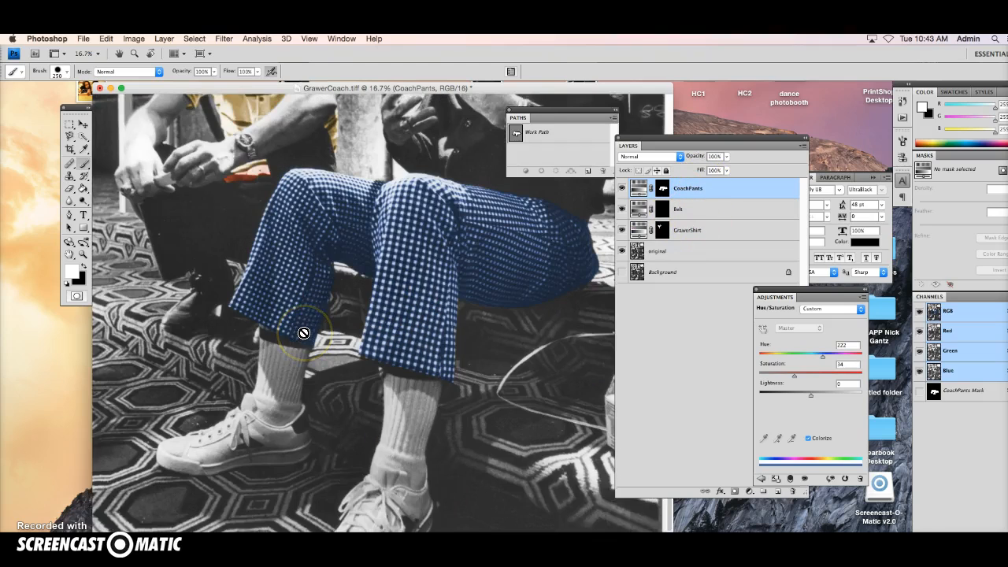
pyautogui.scroll(4, 304, 332)
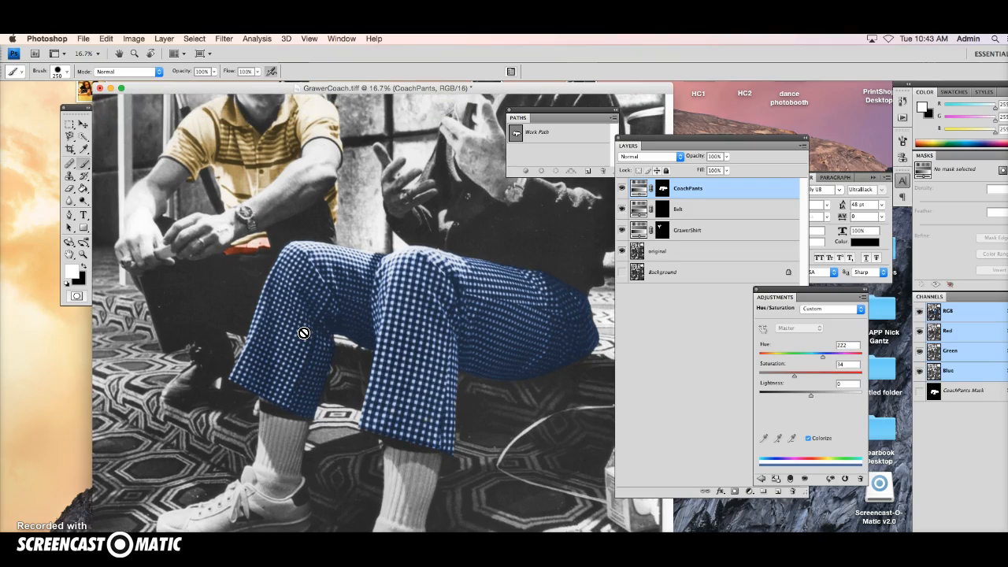
pyautogui.moveTo(304, 333)
pyautogui.mouseDown()
pyautogui.moveTo(401, 355)
pyautogui.moveTo(411, 404)
pyautogui.moveTo(393, 403)
pyautogui.mouseUp()
pyautogui.scroll(2, 387, 386)
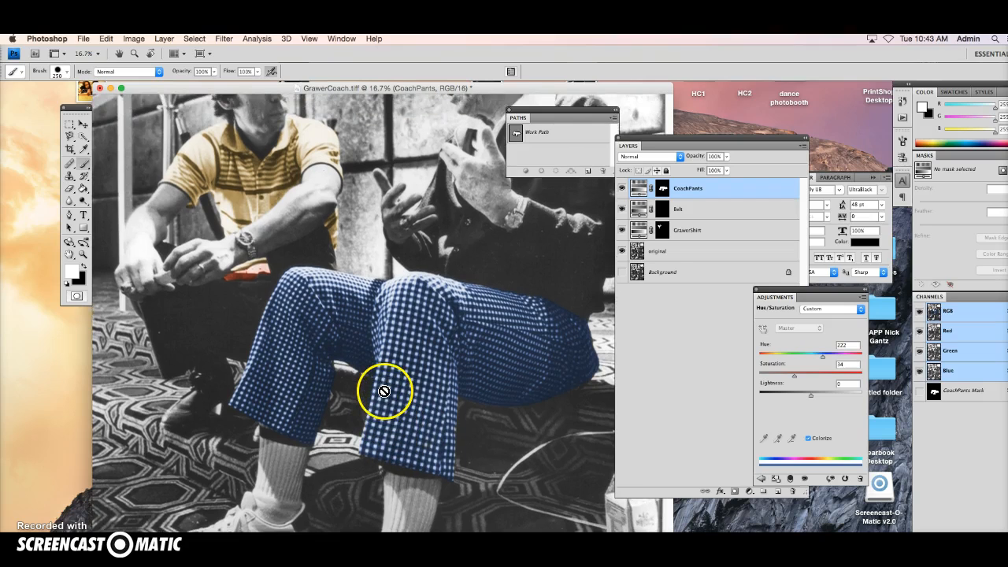
pyautogui.scroll(8, 384, 391)
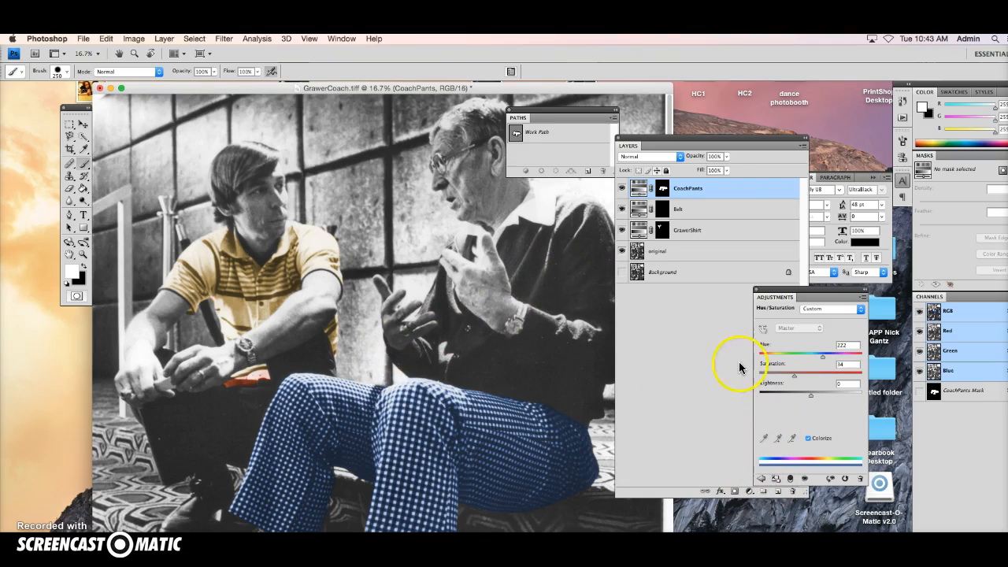
# - Add a Hue/Saturation adjustment layer above CoachPants and name it with the younger man's surname followed by "Hair"
pyautogui.click(761, 478)
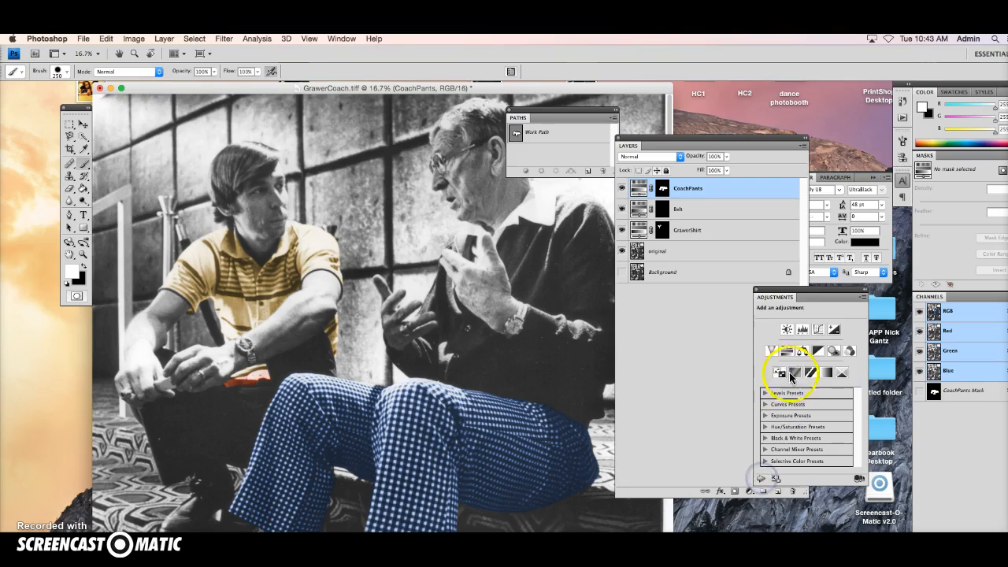
pyautogui.click(786, 350)
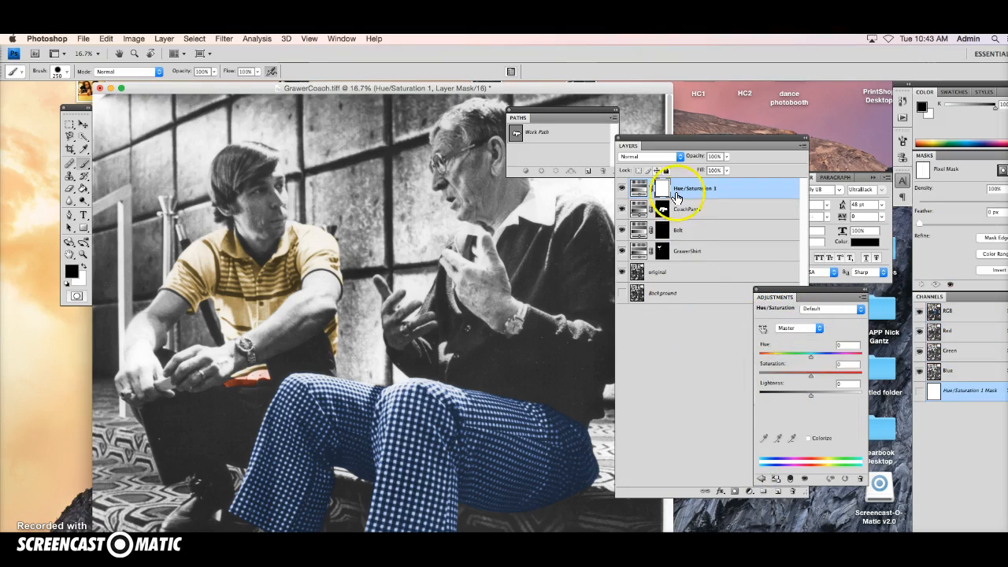
pyautogui.doubleClick(684, 189)
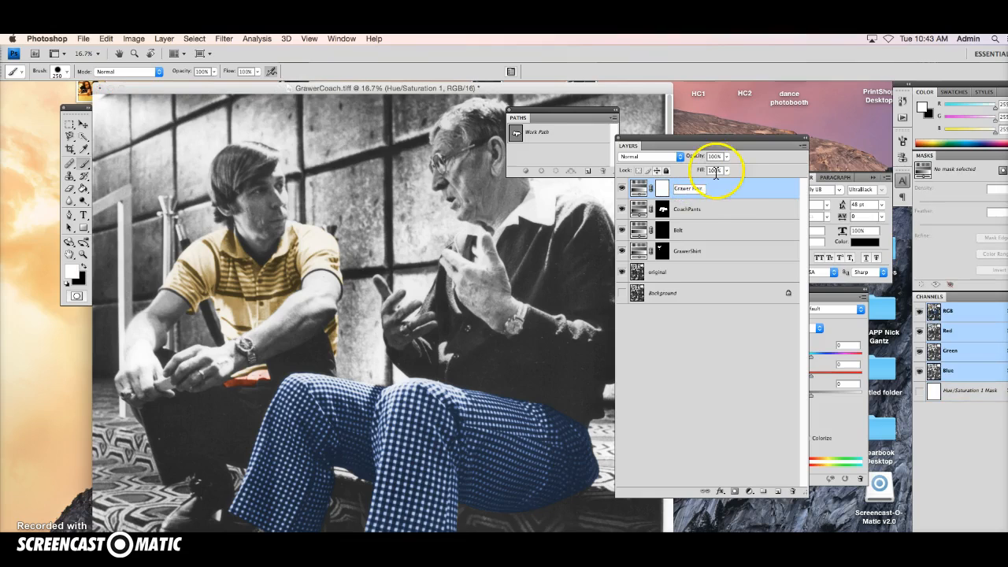
pyautogui.write('Grawer Hair')
pyautogui.click(708, 200)
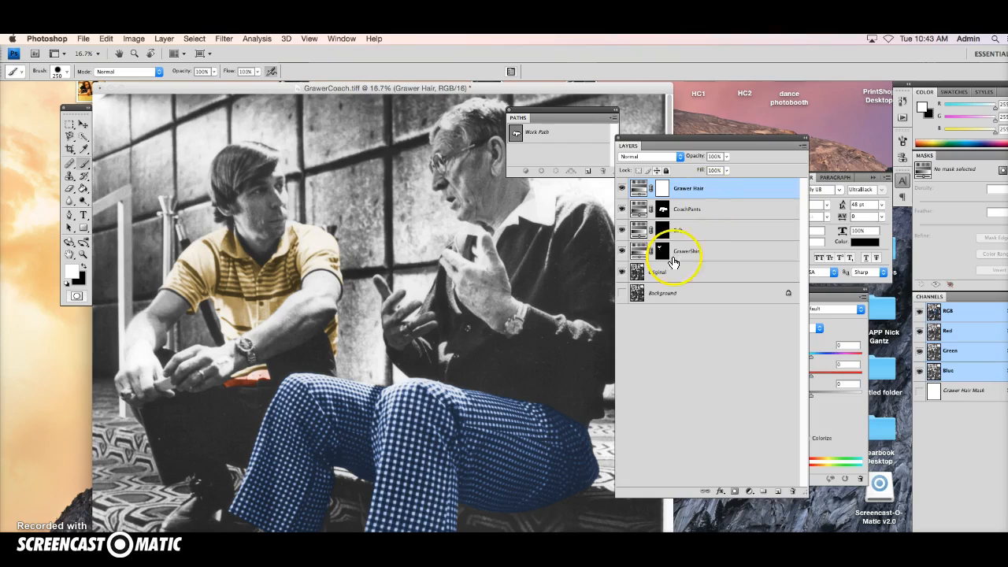
# - Turn on Colorize for the hair layer and set its hue to 41 and saturation to 27
pyautogui.click(819, 437)
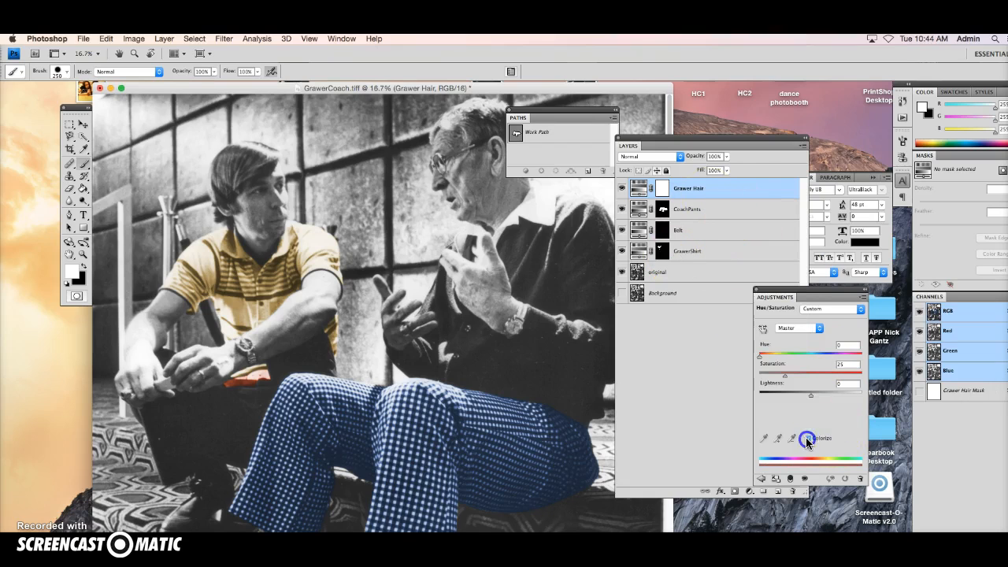
pyautogui.click(807, 439)
pyautogui.moveTo(762, 358); pyautogui.dragTo(772, 358)
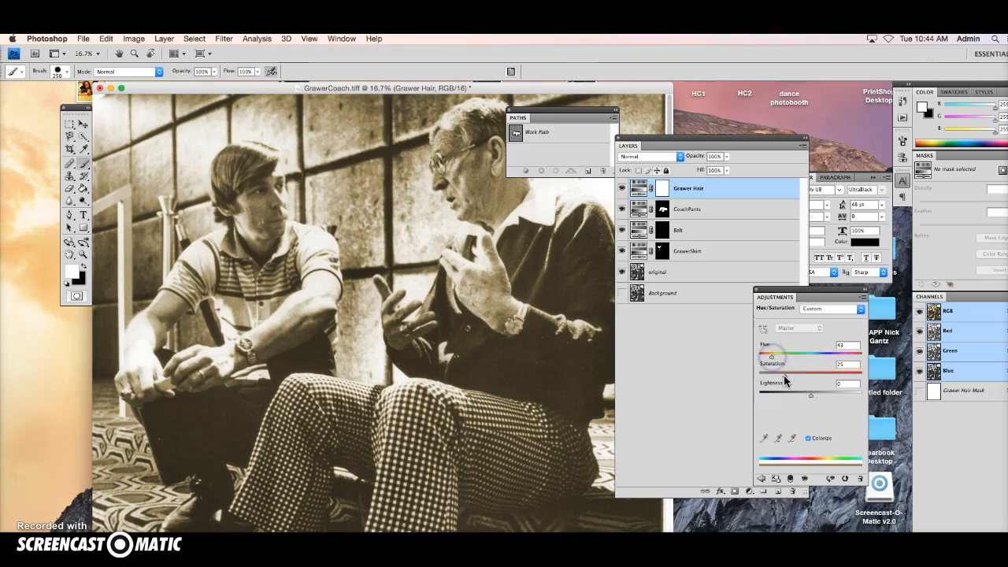
pyautogui.moveTo(789, 381)
pyautogui.mouseDown()
pyautogui.moveTo(810, 378)
pyautogui.moveTo(776, 383)
pyautogui.mouseUp()
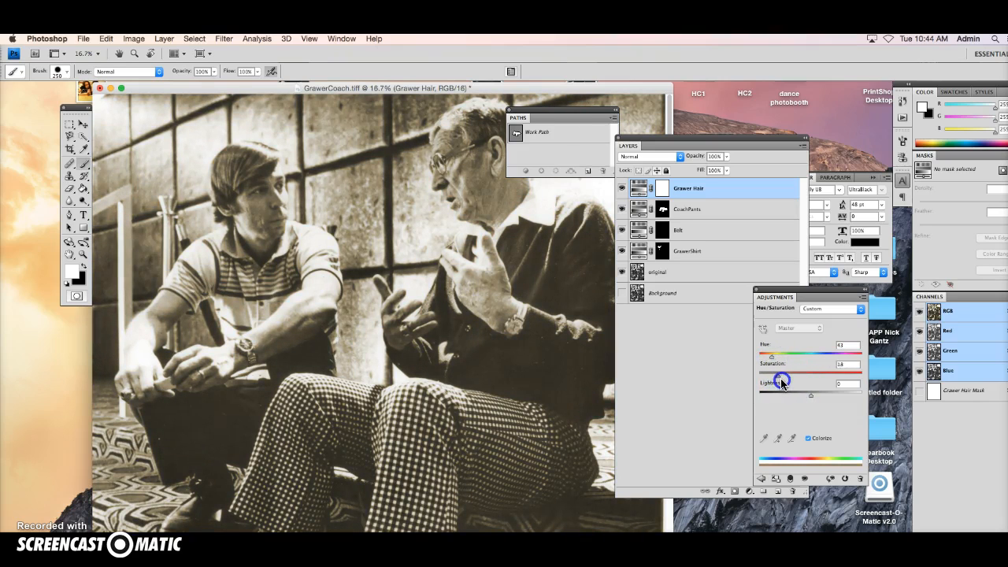
pyautogui.moveTo(777, 360); pyautogui.dragTo(772, 360)
# - Fill the hair layer's mask with black to hide the brown tint
pyautogui.click(664, 193)
pyautogui.click(83, 189)
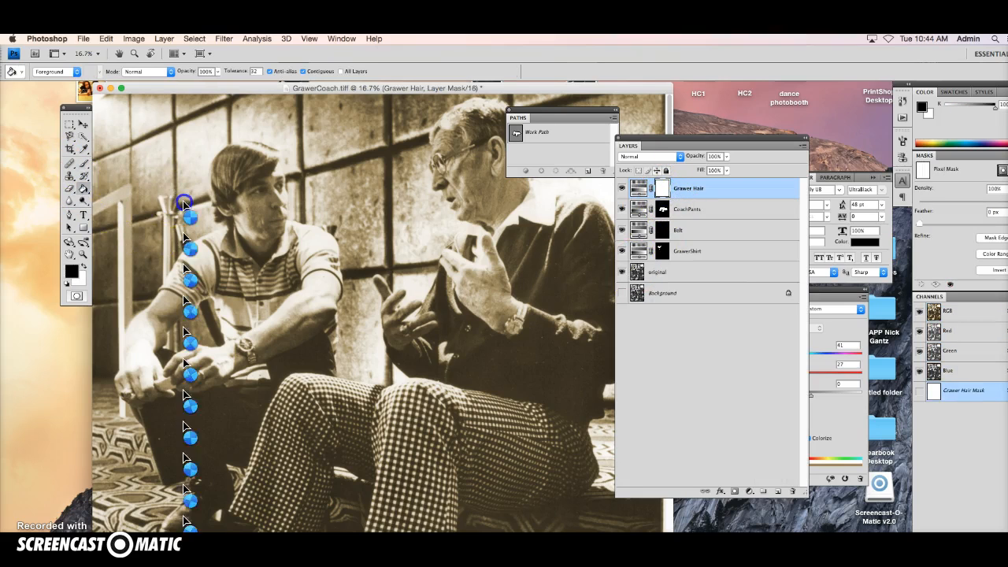
pyautogui.hotkey('alt', 'BackSpace')
# - Paint white with the 250 px brush over the younger man's hair on the hair layer's mask
pyautogui.click(84, 267)
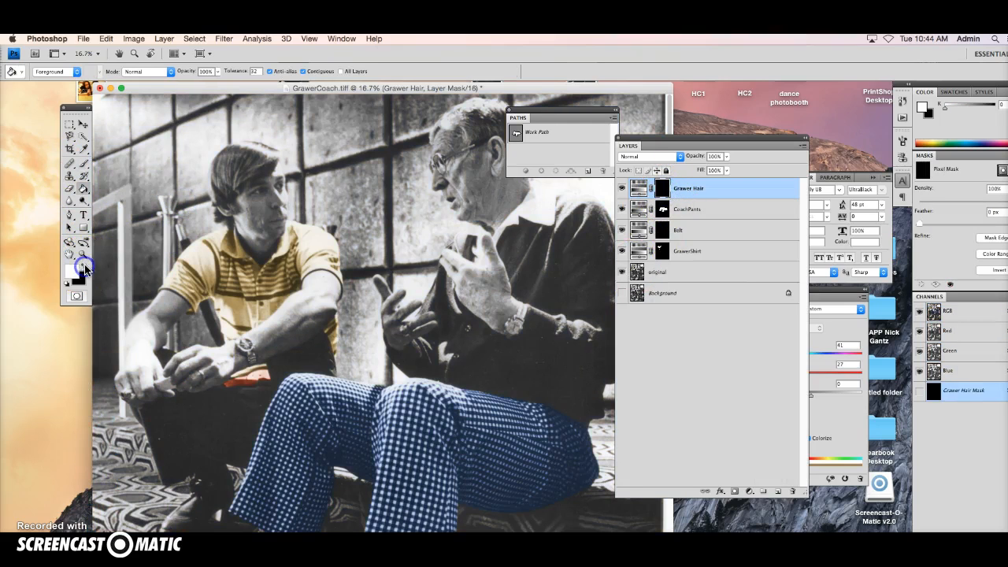
pyautogui.click(84, 163)
pyautogui.click(232, 173)
pyautogui.moveTo(233, 172)
pyautogui.mouseDown()
pyautogui.moveTo(269, 160)
pyautogui.moveTo(233, 173)
pyautogui.moveTo(222, 185)
pyautogui.moveTo(247, 174)
pyautogui.moveTo(215, 213)
pyautogui.moveTo(228, 195)
pyautogui.moveTo(222, 167)
pyautogui.mouseUp()
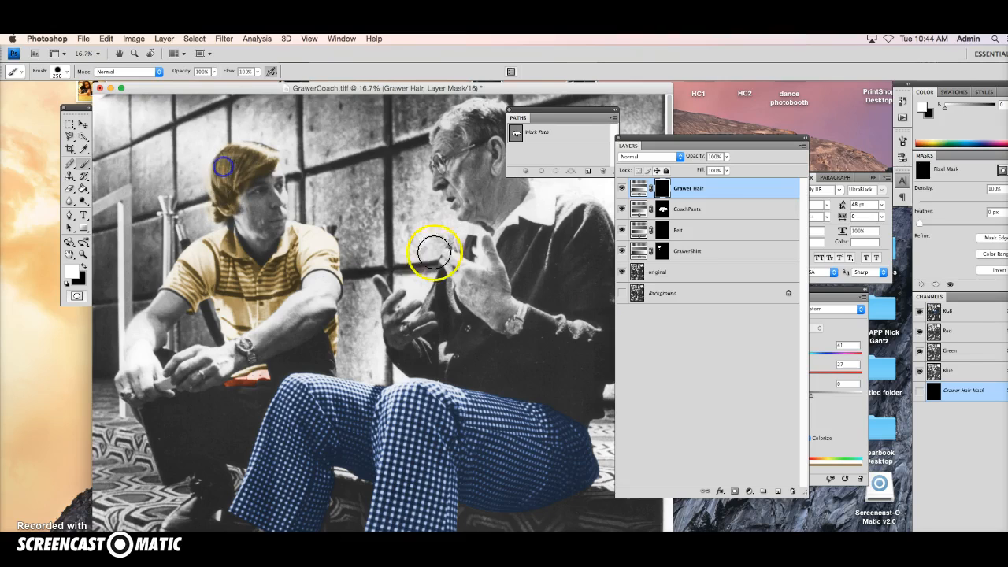
# - Set the hair layer's hue to 26 and lower its saturation to about 10
pyautogui.click(839, 329)
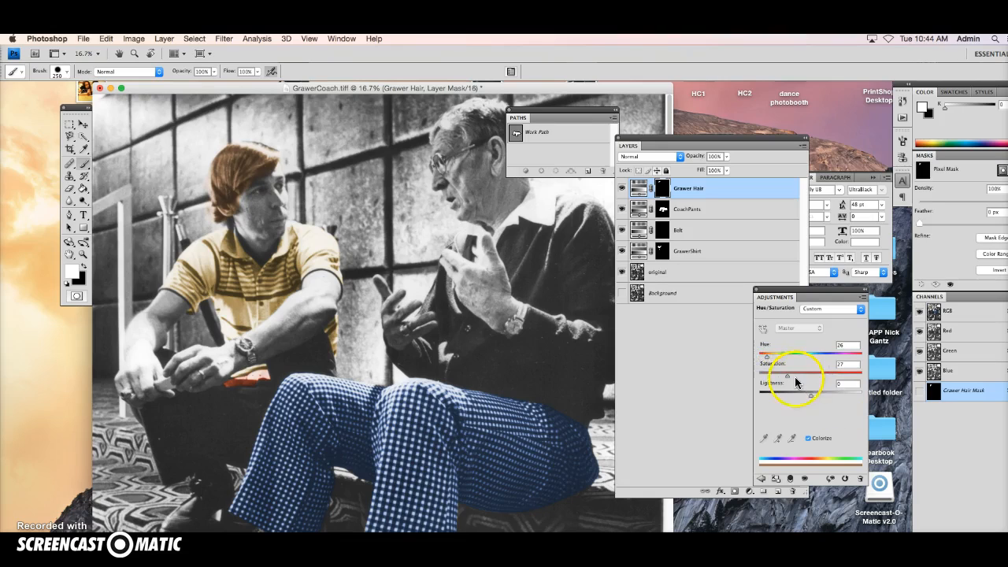
pyautogui.moveTo(787, 375); pyautogui.dragTo(771, 381)
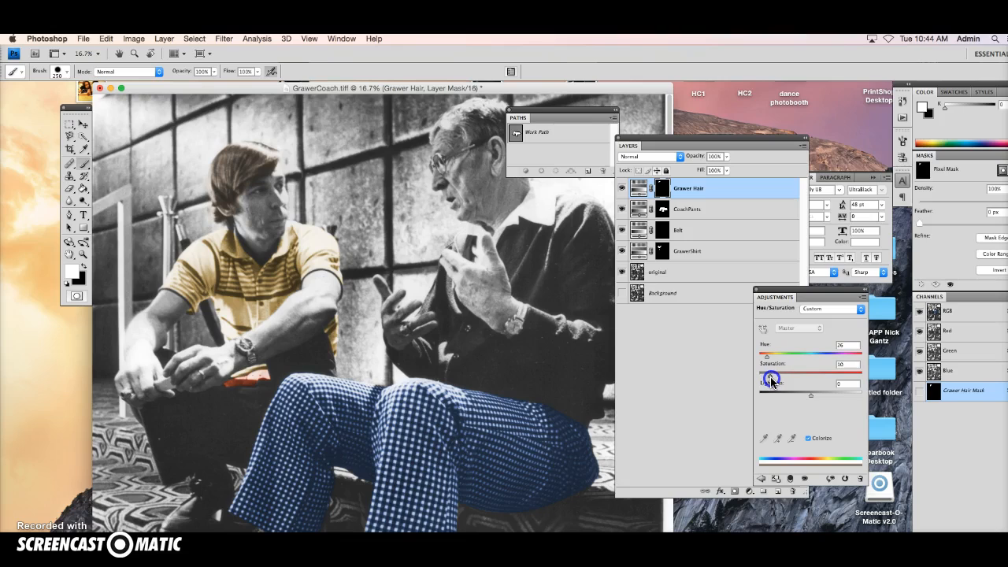